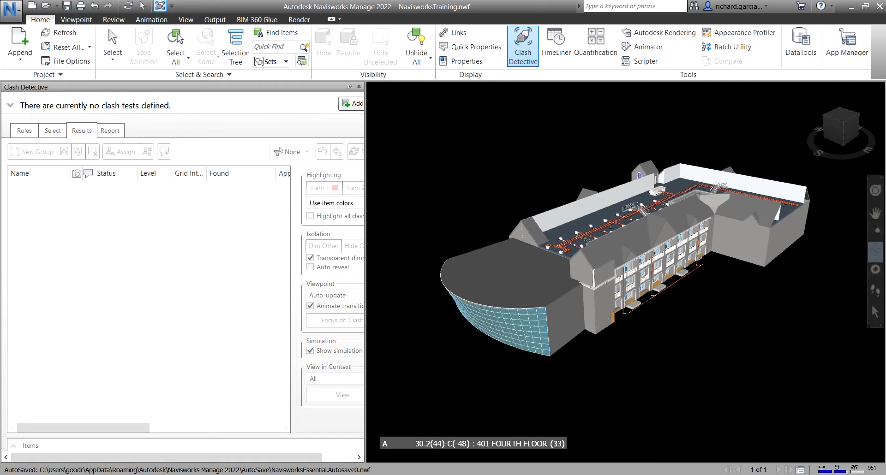
left_click(89, 134)
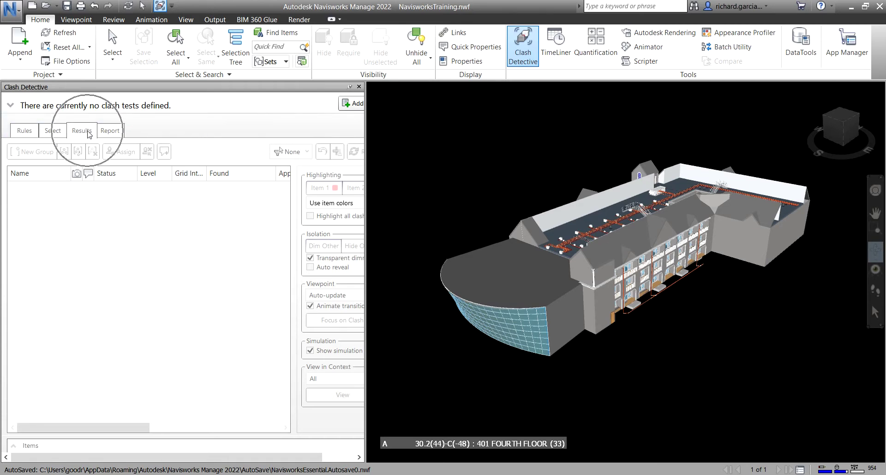
left_click(89, 134)
left_click(20, 93)
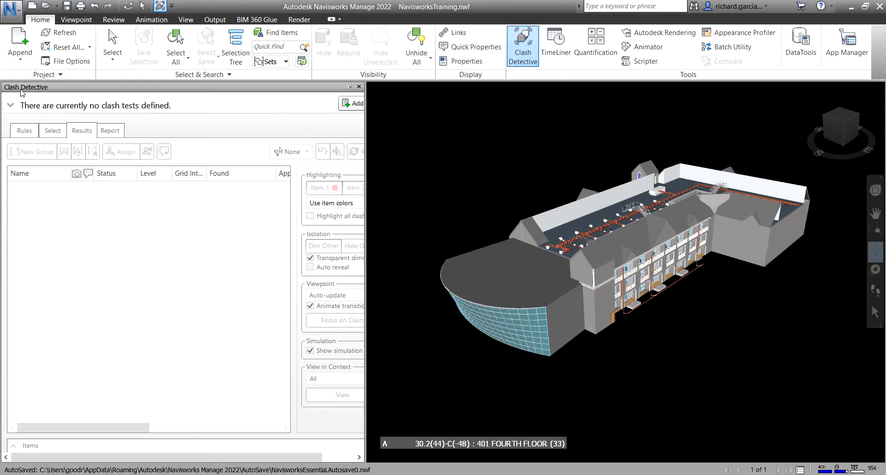
left_click(22, 132)
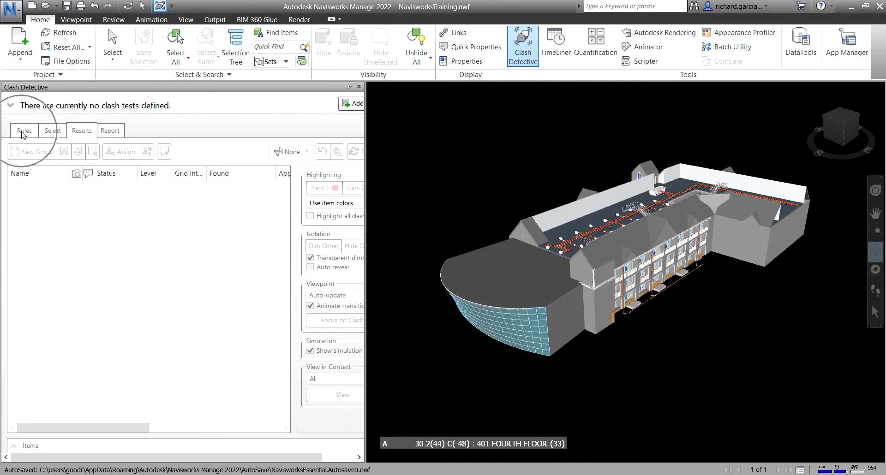
left_click(50, 134)
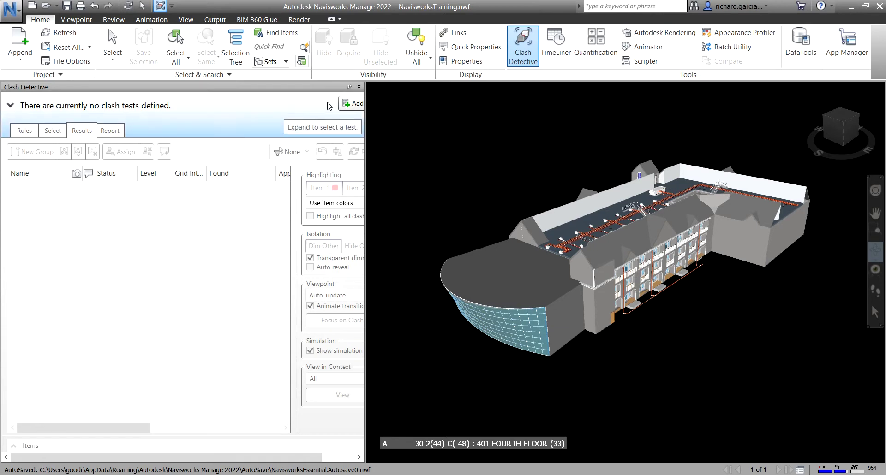
- Add a new clash test and name it MechanicalVSprinkler
left_click(351, 104)
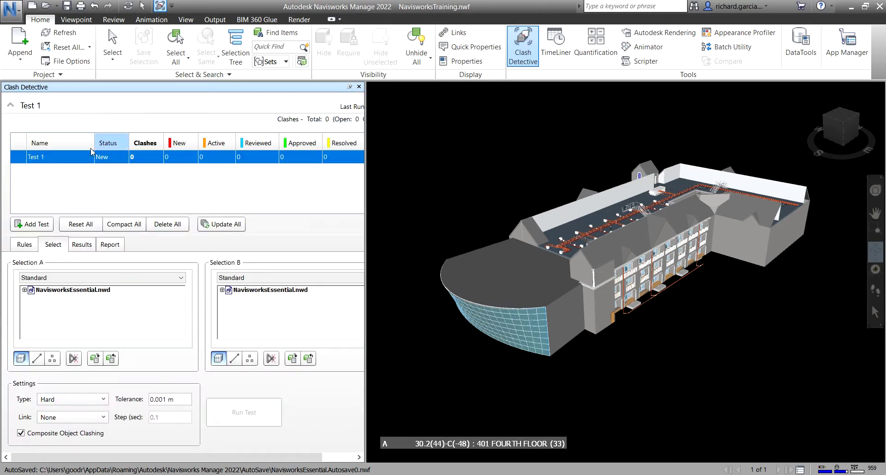
left_click(58, 163)
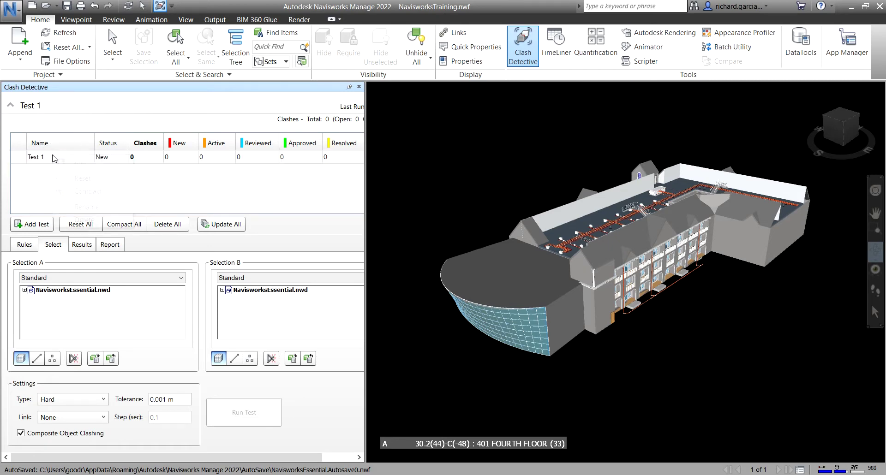
right_click(53, 154)
left_click(83, 207)
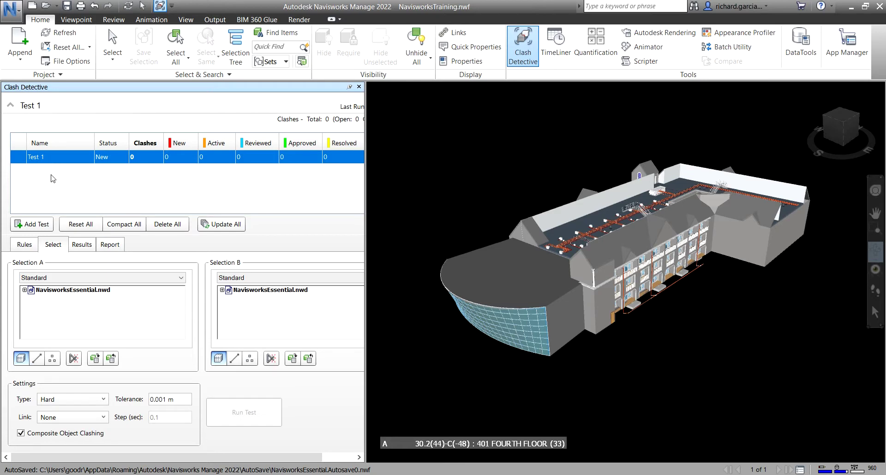
right_click(51, 159)
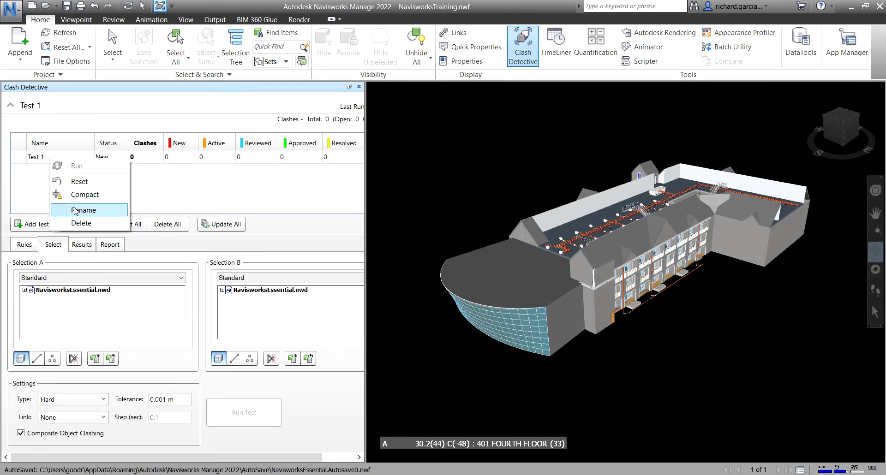
left_click(78, 210)
type("Mechanical")
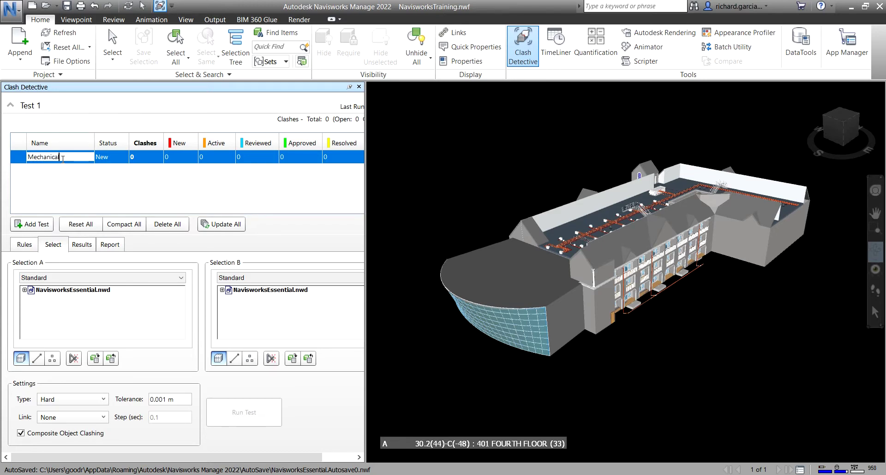
type("VSprinkler")
key("Return")
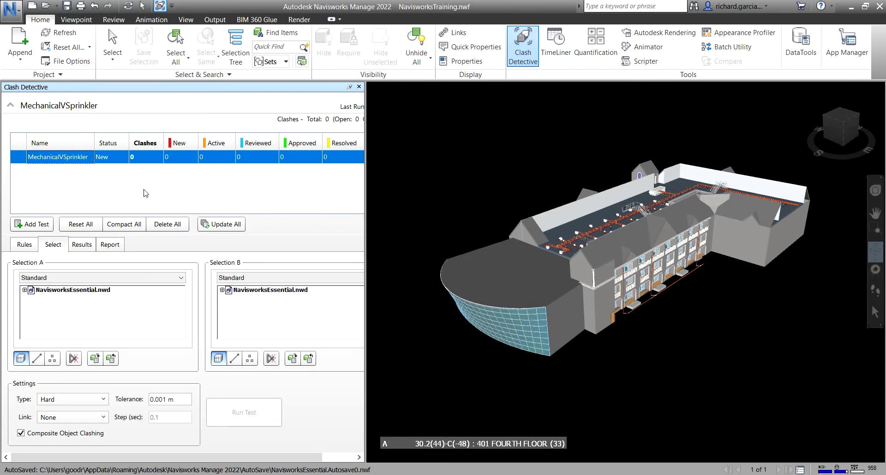
- Set the type of the MechanicalVSprinkler clash test to Clearance
key("ctrl")
left_click(94, 400)
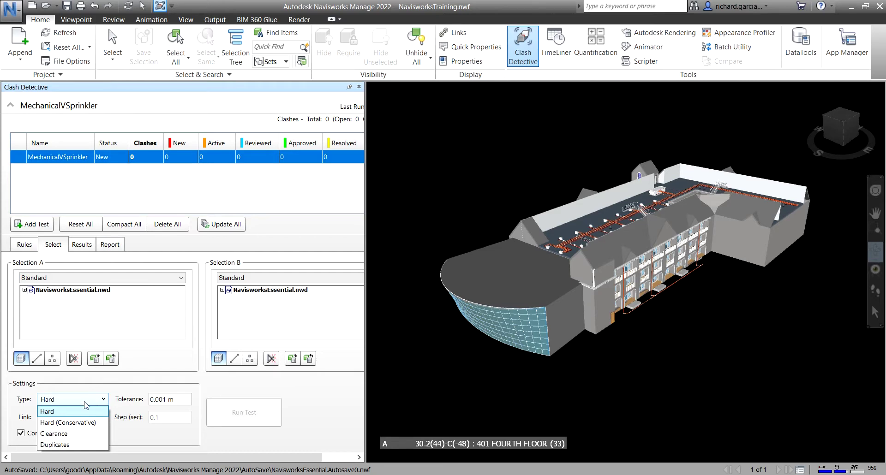
key("ctrl")
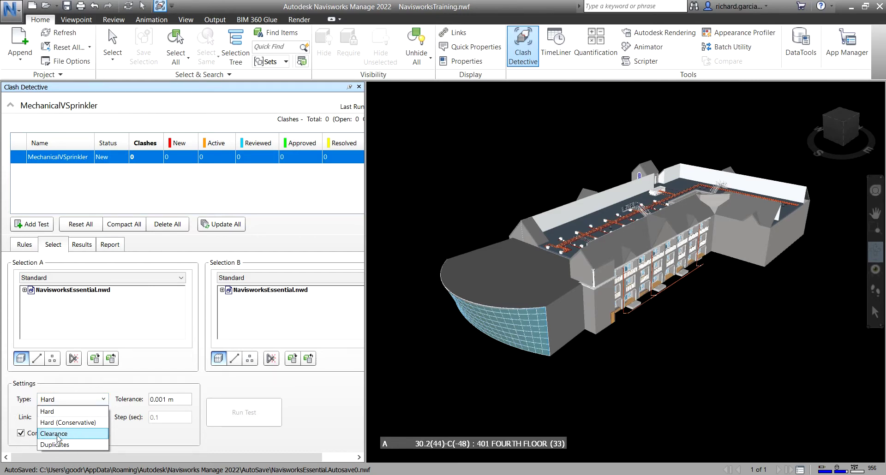
left_click(57, 435)
key("ctrl")
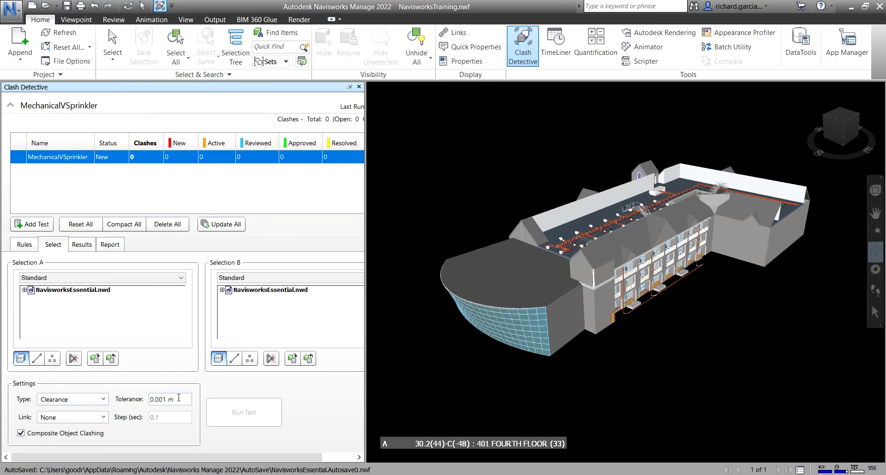
- Set the clearance test's tolerance to 0.050 m
triple_click(171, 398)
type("50")
key("Return")
triple_click(180, 400)
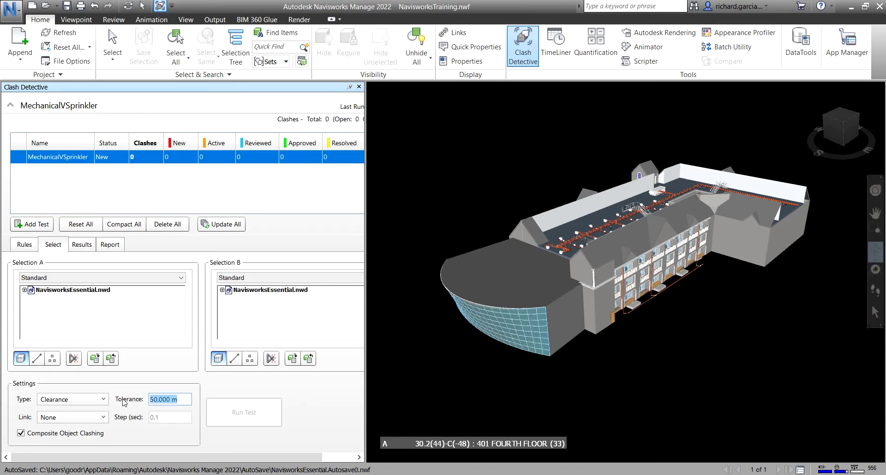
type(".005")
key("Return")
left_click(160, 399)
key("BackSpace")
left_click(181, 401)
- Choose MECHANICAL.nwc from the Standard tree for Selection A and SPRINKLER.nwc for Selection B
left_click(49, 279)
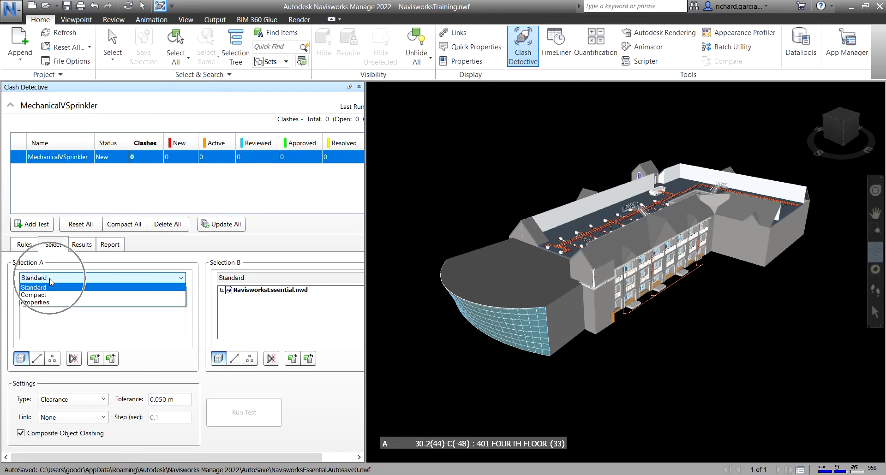
left_click(39, 289)
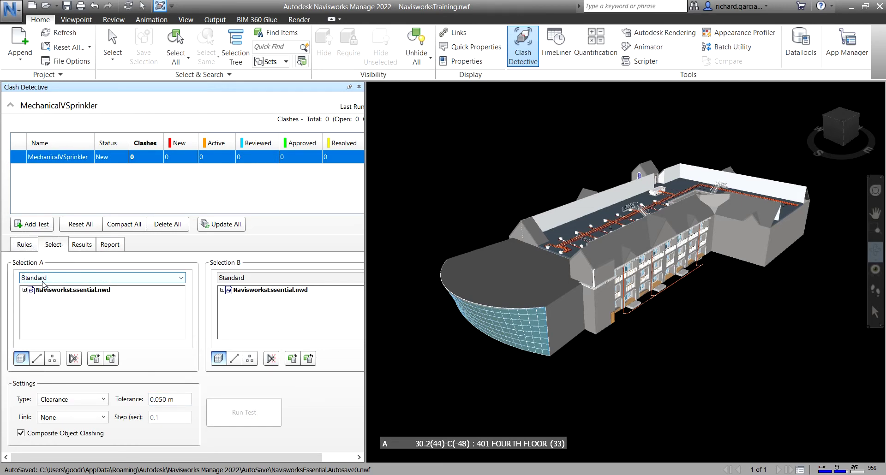
left_click(24, 289)
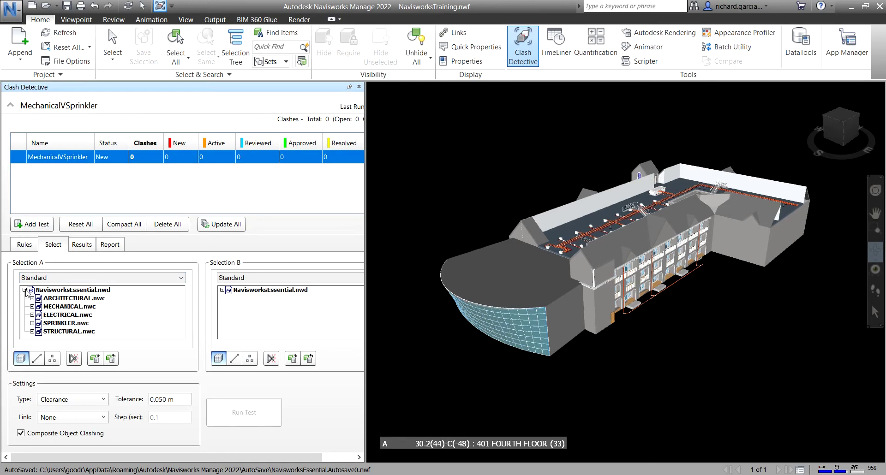
left_click(64, 307)
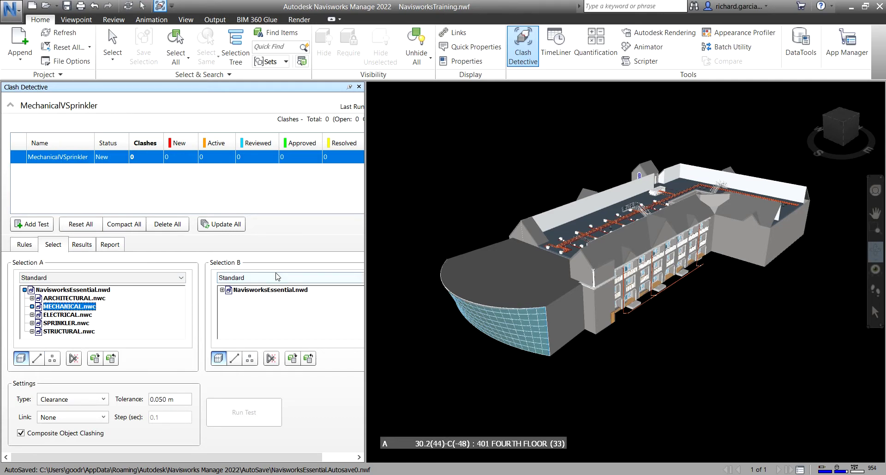
left_click(222, 289)
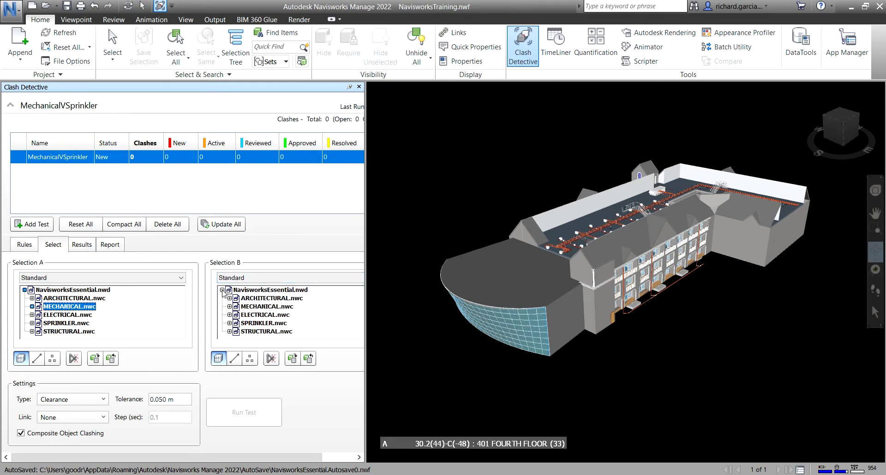
left_click(258, 323)
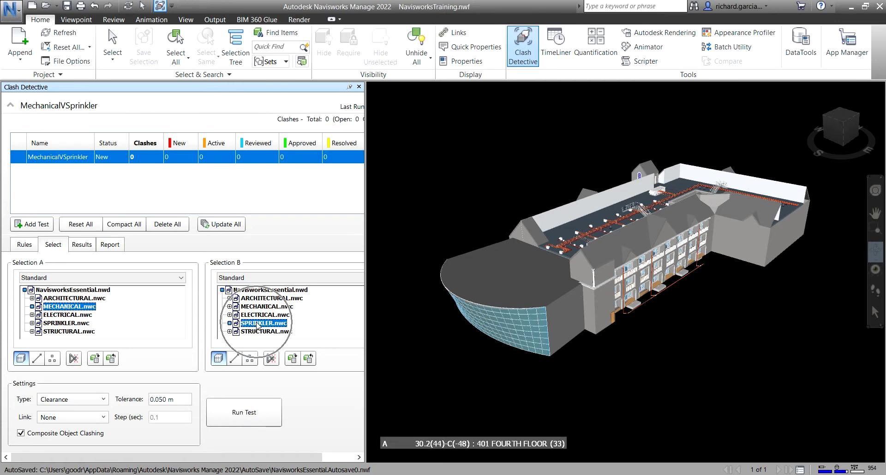
- Examine the levels inside MECHANICAL.nwc in Selection A and the element categories under 101 FIRST FLOOR
left_click(33, 307)
scroll(85, 318, "down", 2)
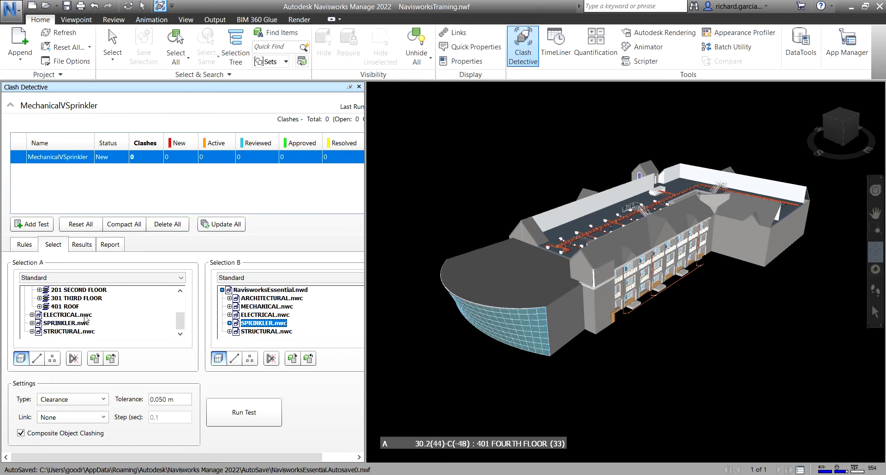
scroll(66, 315, "up", 2)
scroll(58, 319, "down", 1)
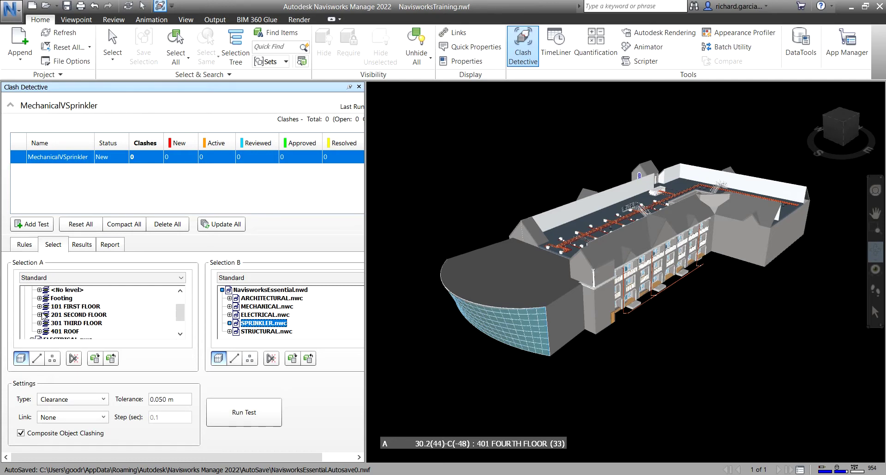
left_click(40, 307)
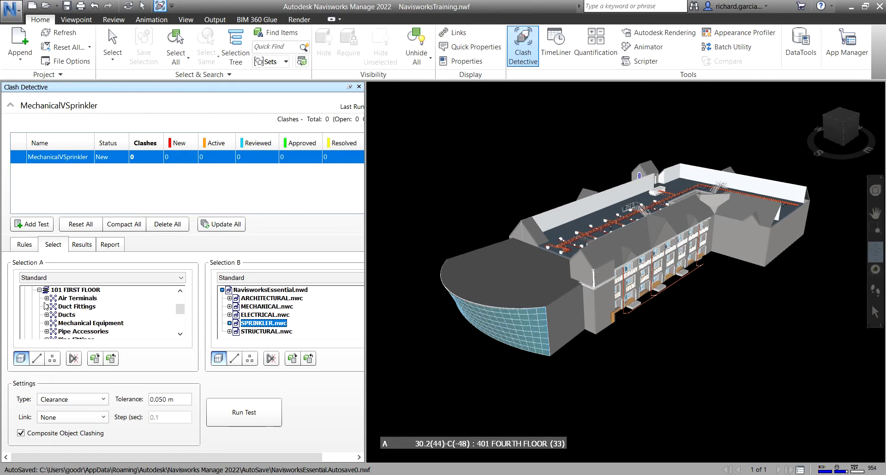
scroll(46, 306, "up", 2)
left_click(46, 307)
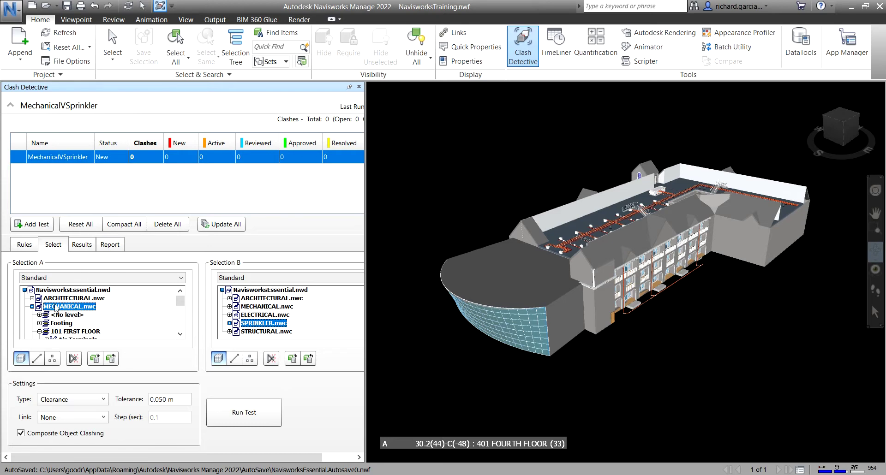
- Run the MechanicalVSprinkler clash test
left_click(256, 324)
left_click(172, 404)
left_click(252, 417)
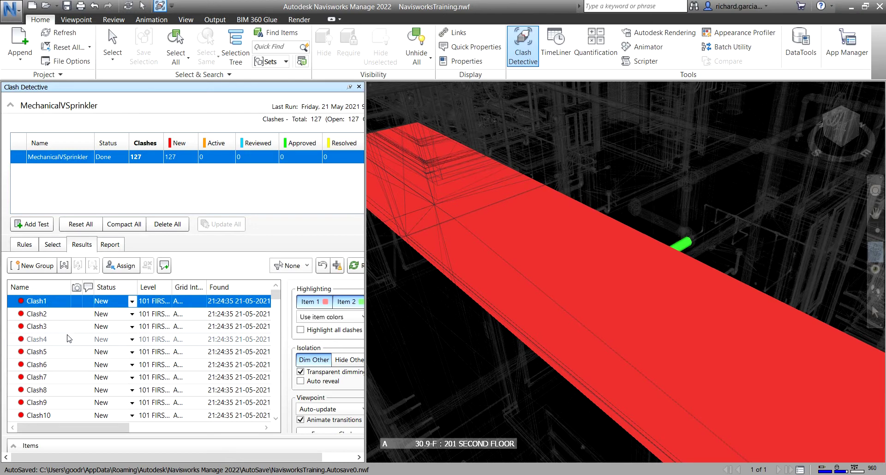
- Look through the list of found clashes and check the test's total, new and active clash counts
scroll(69, 338, "down", 2)
scroll(69, 338, "down", 20)
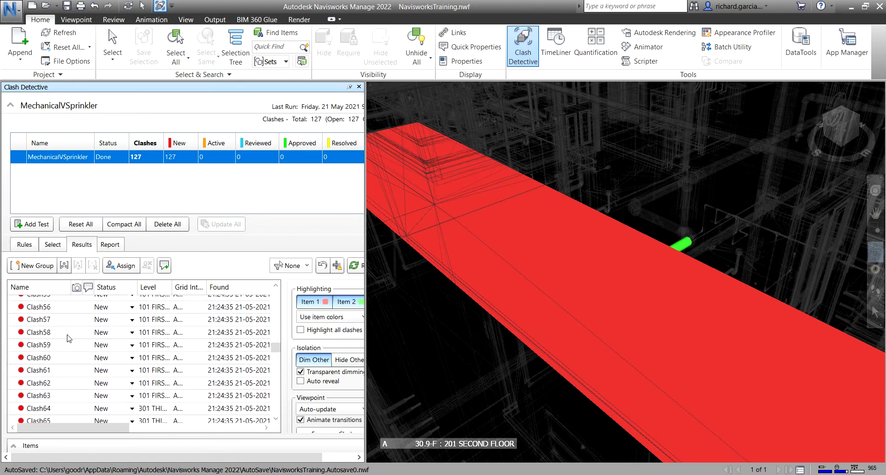
scroll(69, 339, "down", 6)
scroll(70, 338, "up", 20)
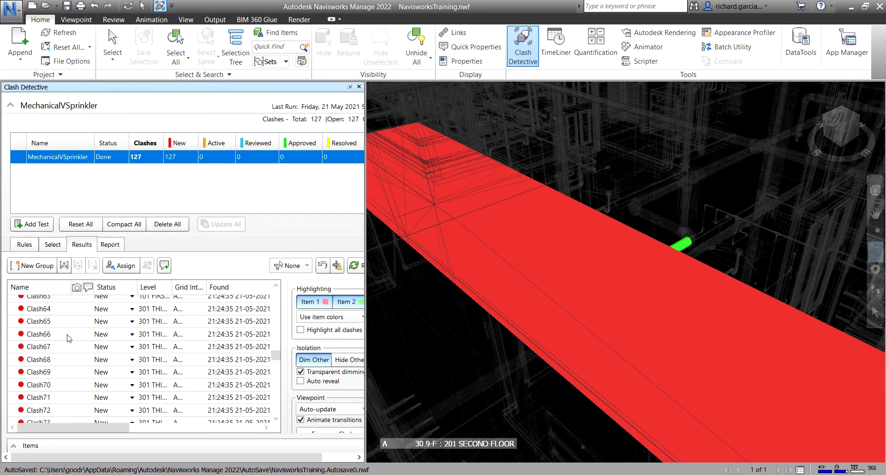
left_click(140, 160)
left_click(179, 159)
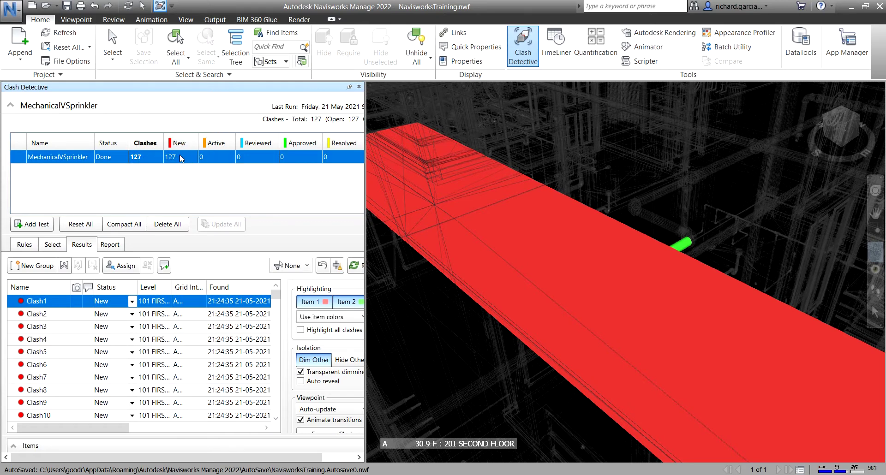
left_click(219, 155)
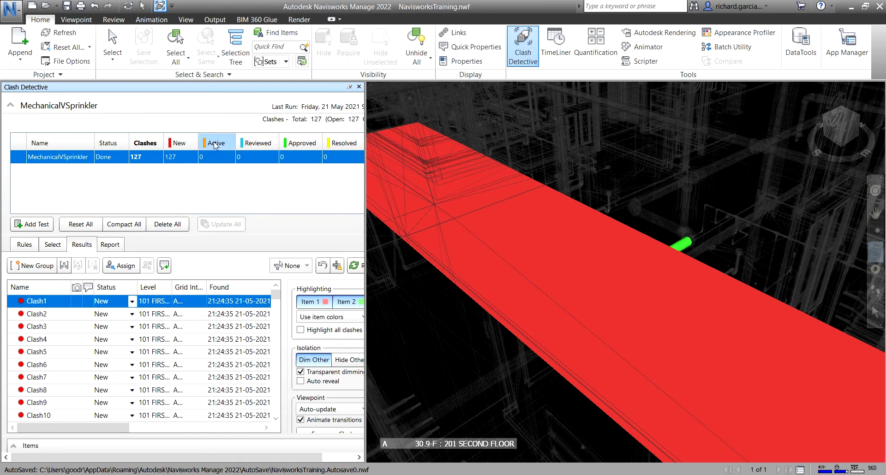
left_click(216, 144)
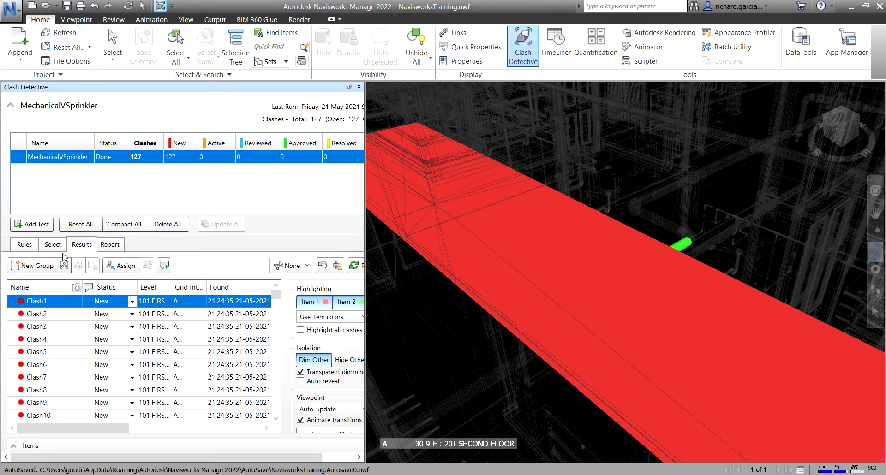
- Inspect Clash1 and Clash2 in the model, viewing the duct and sprinkler pipe from other angles
left_click(38, 303)
left_click(37, 302)
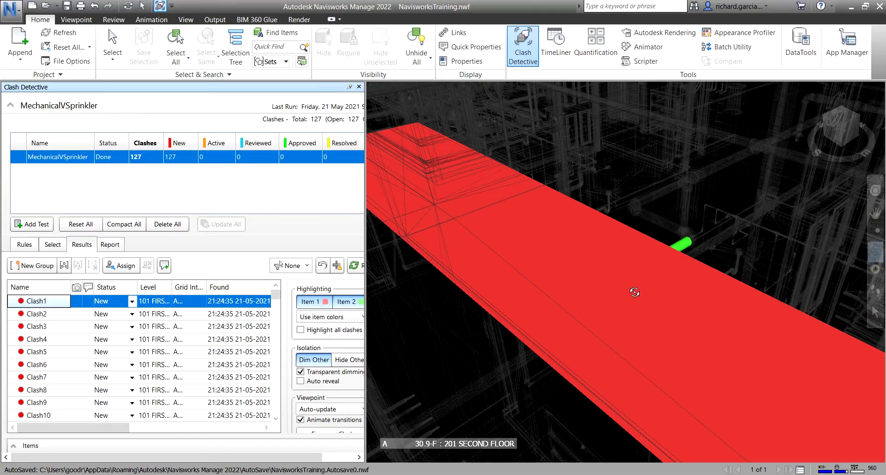
mouse_move(716, 311)
left_mouse_down()
mouse_move(652, 330)
mouse_move(605, 285)
mouse_move(607, 248)
mouse_move(575, 265)
mouse_move(540, 307)
left_mouse_up()
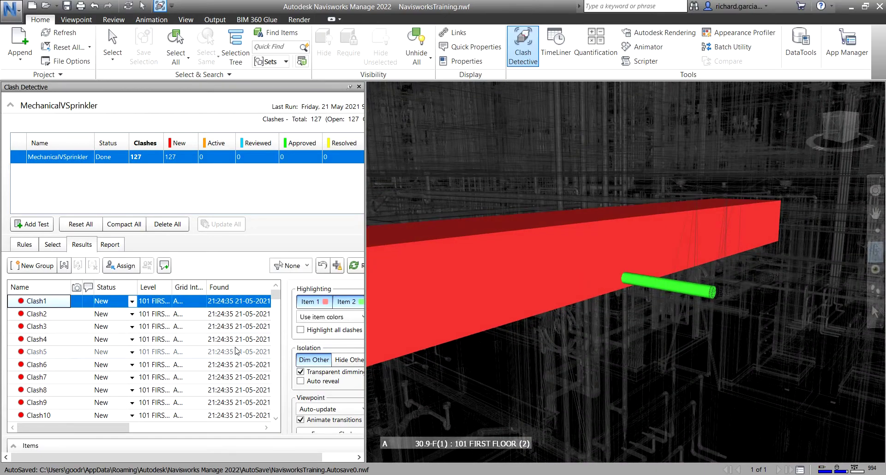
left_click(51, 315)
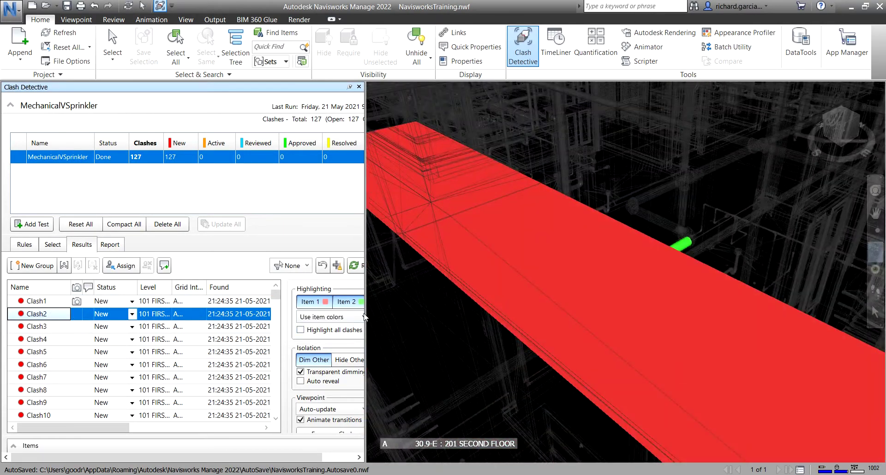
left_click_drag(672, 337, 650, 346)
- Inspect Clash127 at the end of the results list, viewing the duct and sprinkler pipe from other angles
scroll(217, 329, "down", 20)
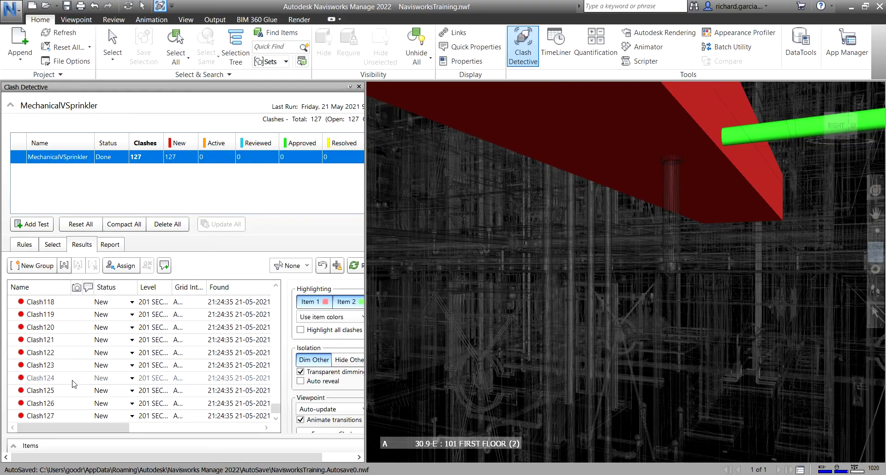
left_click(54, 417)
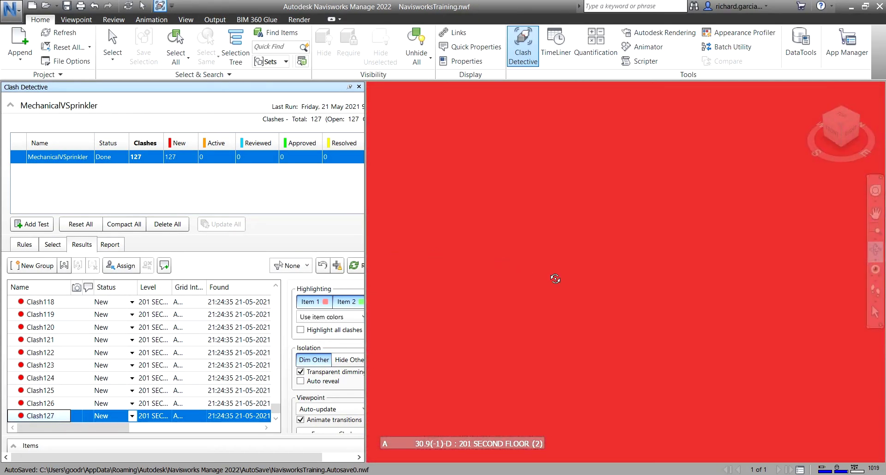
middle_click_drag(564, 287, 590, 237, "shift")
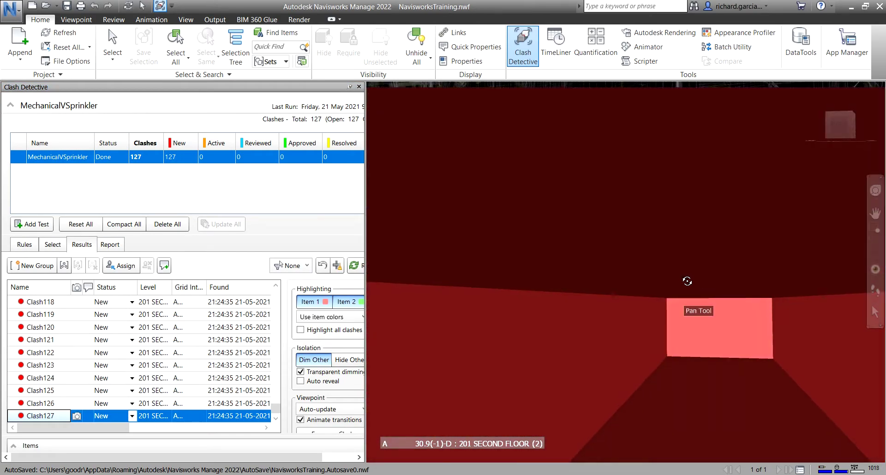
scroll(586, 269, "up", 5)
middle_click_drag(672, 350, 698, 339, "shift")
scroll(687, 336, "up", 2)
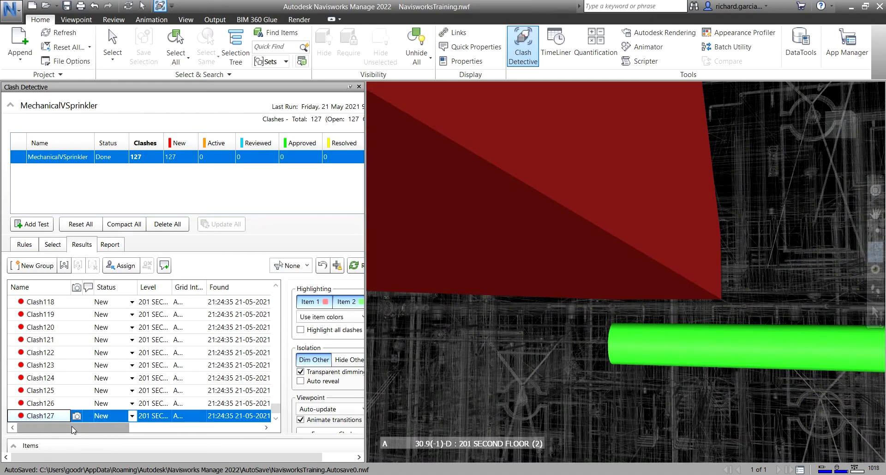
- Check the description and clearance distance recorded for Clash127
left_click_drag(71, 427, 231, 427)
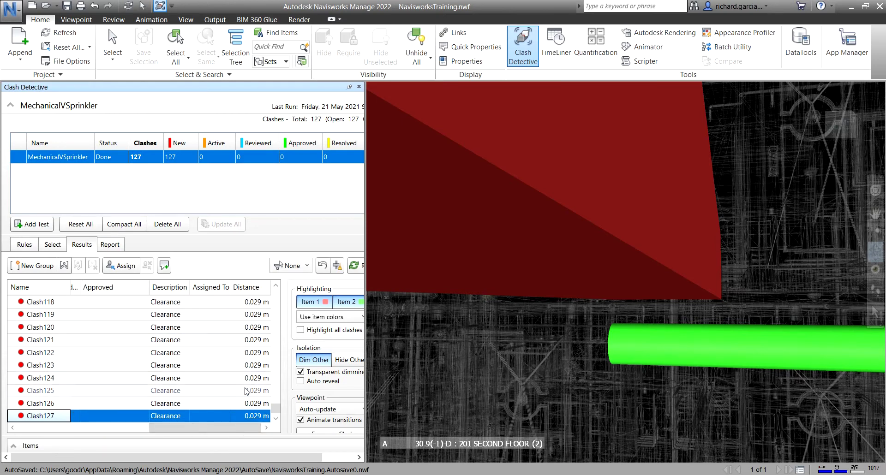
left_click(259, 418)
left_click_drag(208, 427, 74, 432)
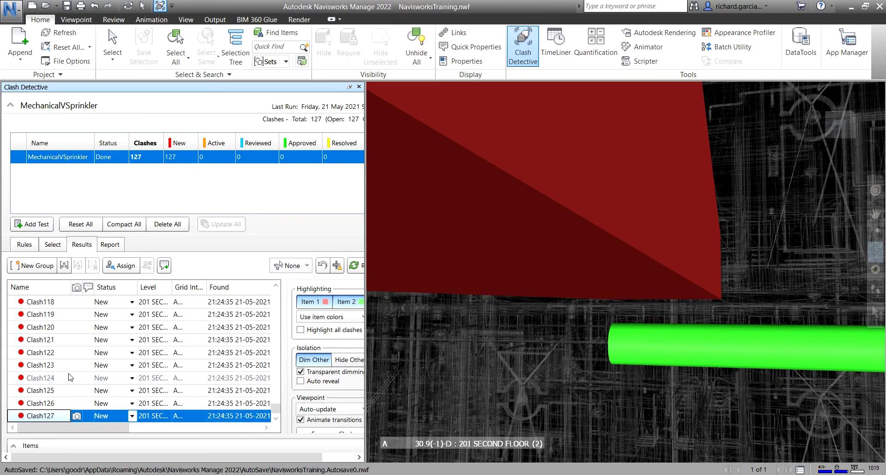
- Review Clash127 from another angle and set its status to Resolved
left_click(50, 416)
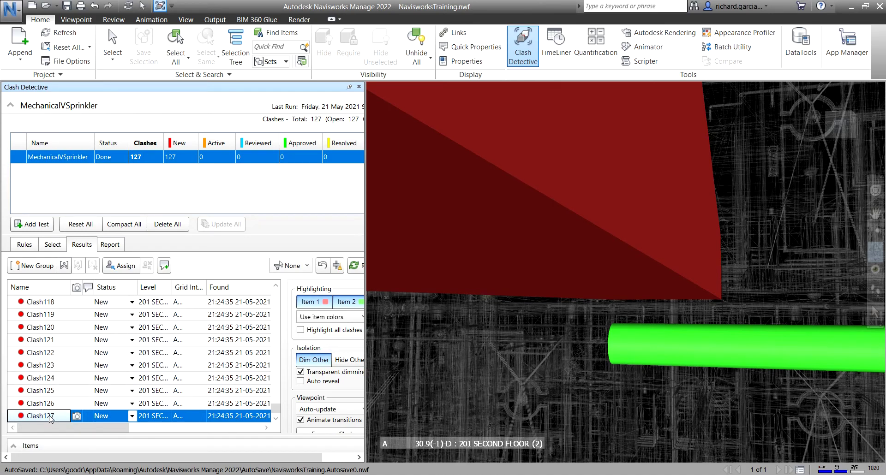
middle_click_drag(679, 347, 595, 351, "shift")
left_click(115, 289)
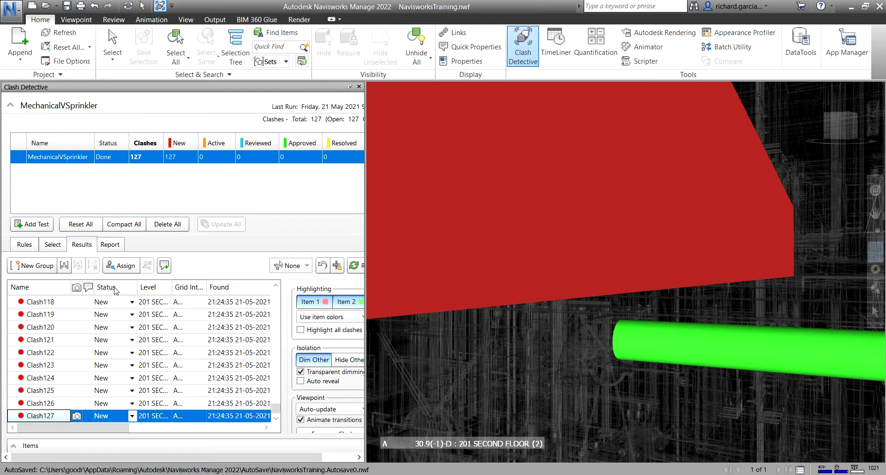
left_click(133, 417)
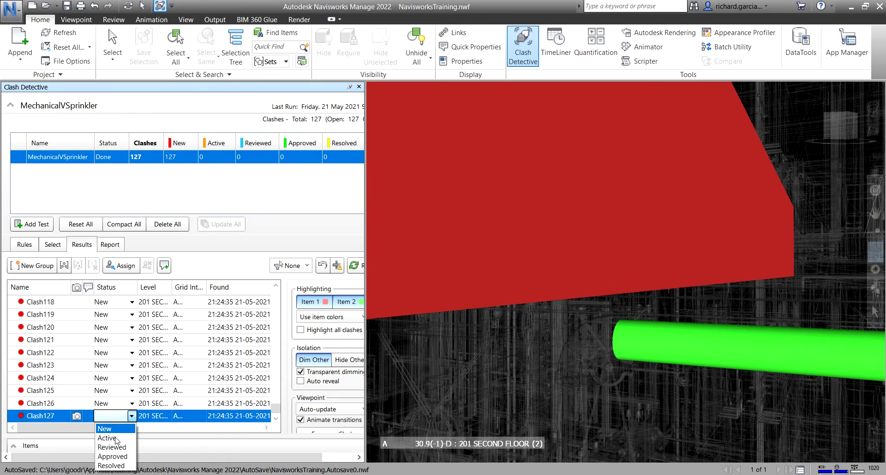
left_click(115, 466)
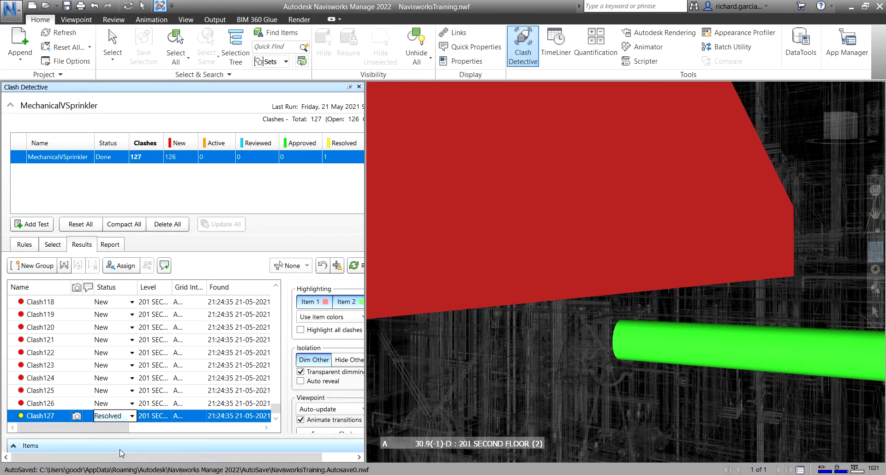
- Check the status marker of Clash127 and the test's total, new and resolved clash counts
left_click(122, 420)
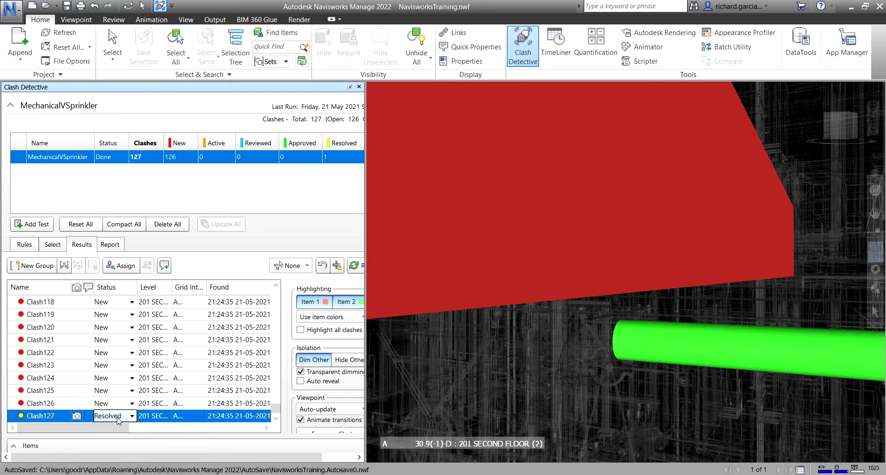
left_click(28, 418)
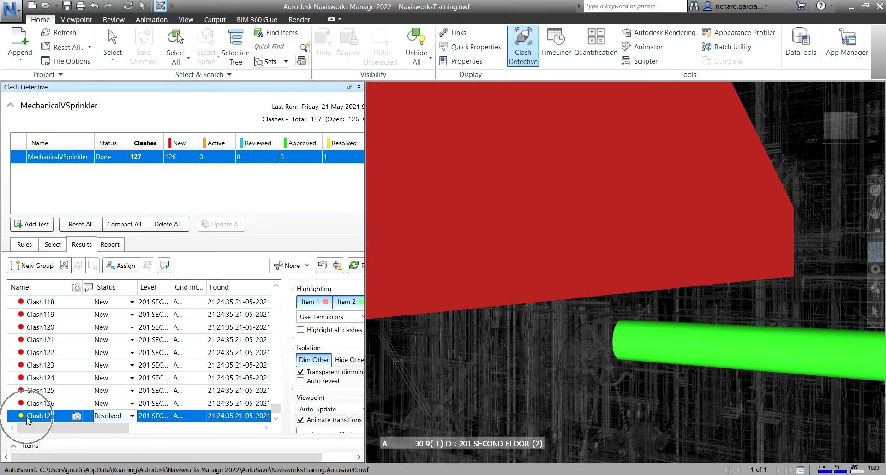
left_click(344, 144)
left_click(344, 144)
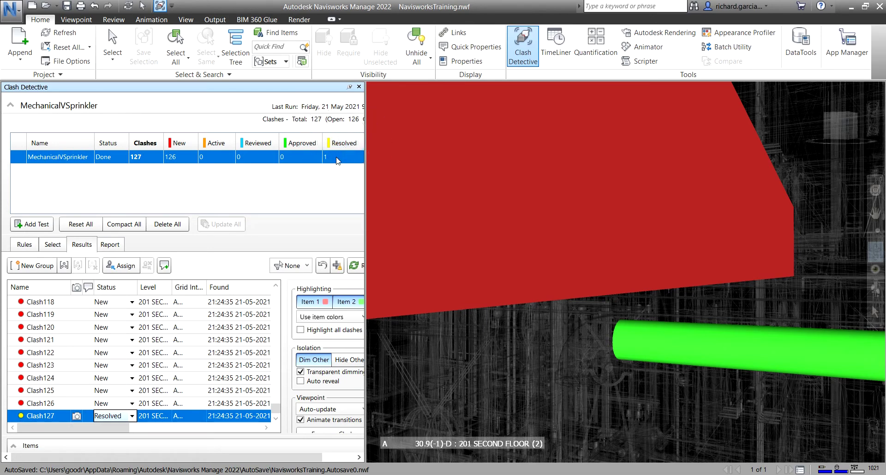
left_click(337, 162)
left_click(143, 162)
left_click(175, 159)
left_click(336, 161)
- Inspect Clash125 in the model from below the duct and set its status to Resolved
left_click(57, 393)
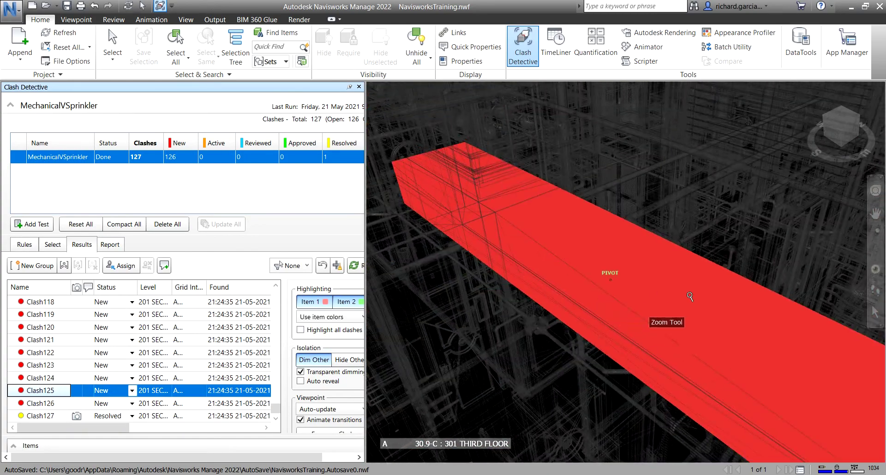
mouse_move(701, 298)
left_mouse_down()
mouse_move(563, 277)
mouse_move(600, 258)
mouse_move(592, 252)
left_mouse_up()
left_click_drag(620, 283, 590, 327)
scroll(558, 314, "up", 1)
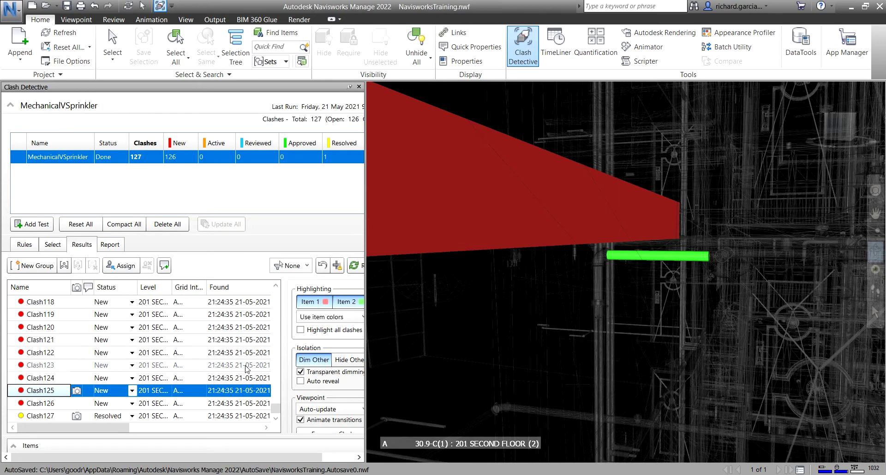
left_click(132, 391)
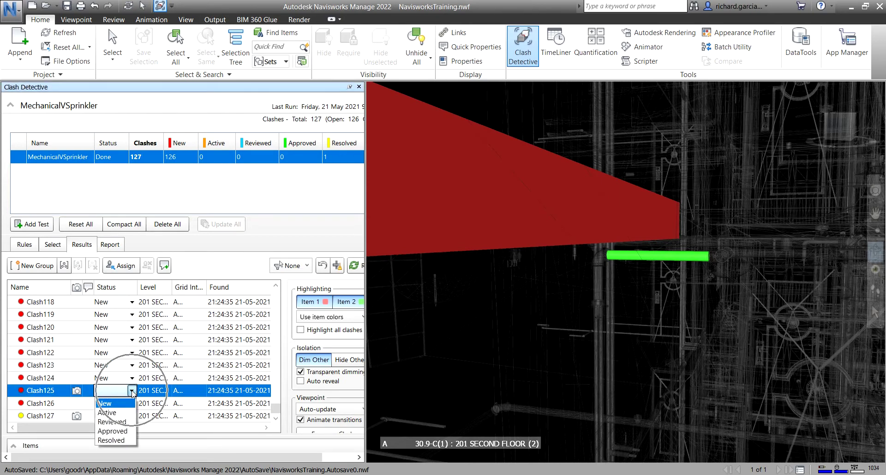
left_click(117, 440)
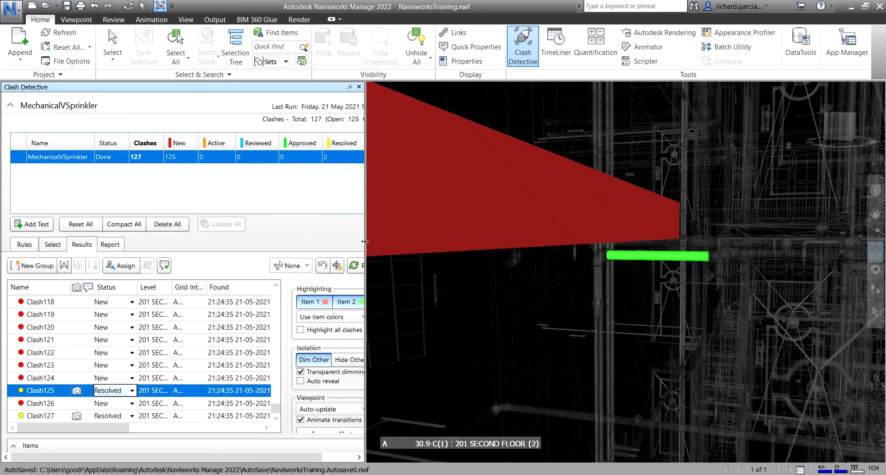
- Widen the Clash Detective window and compact the test to remove its resolved clashes
left_click_drag(365, 243, 494, 252)
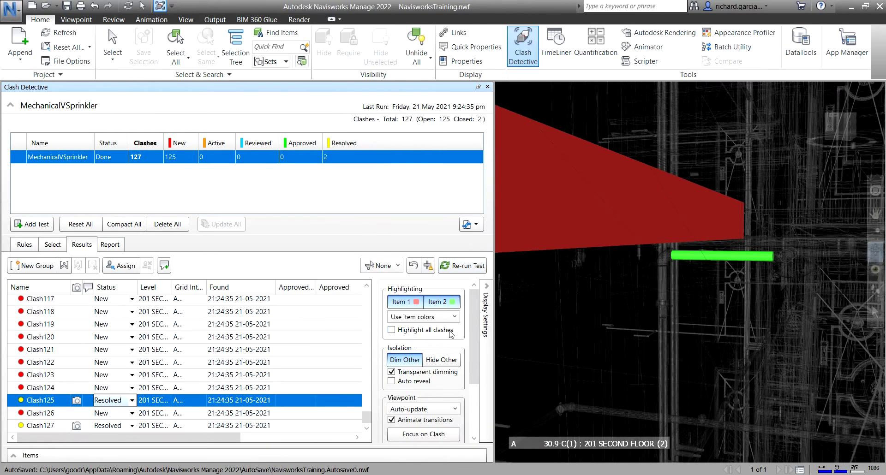
left_click(428, 266)
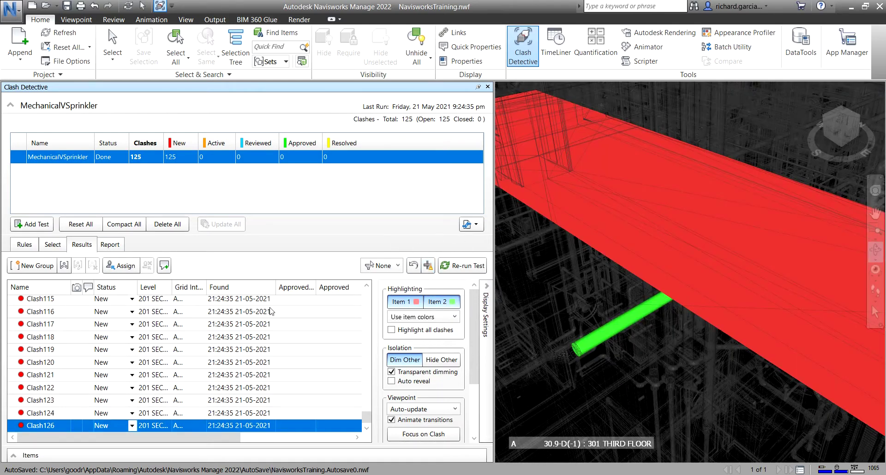
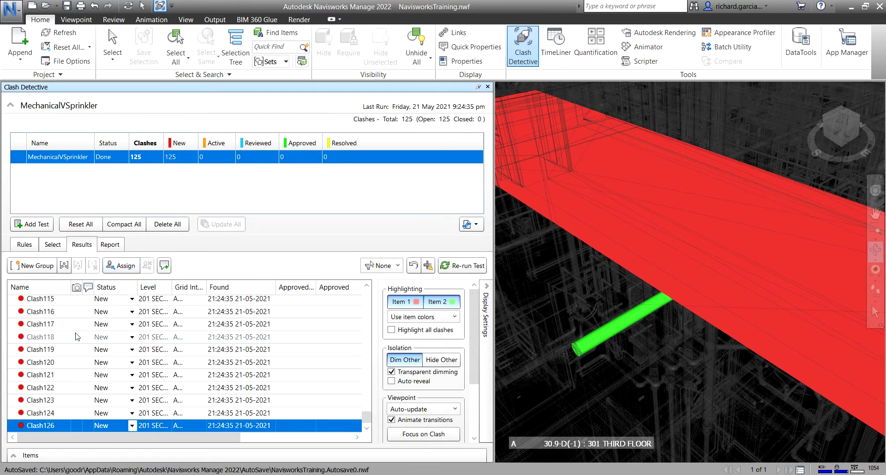
- Assign Clash100 through Clash105 to Fire Team with the note "Please resolve"
scroll(62, 353, "up", 4)
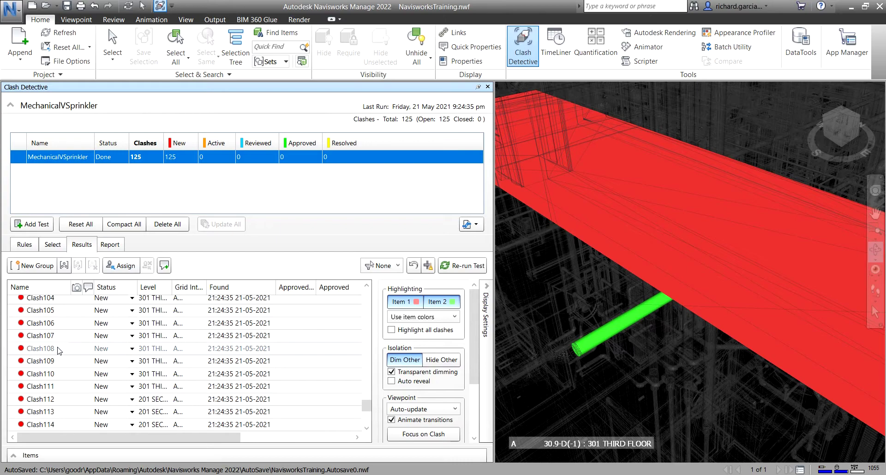
scroll(59, 351, "up", 4)
left_click(59, 386)
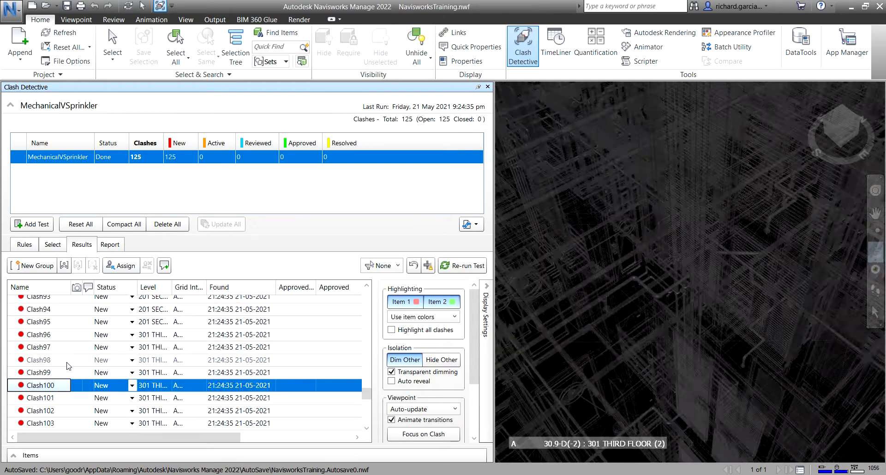
scroll(68, 363, "down", 2)
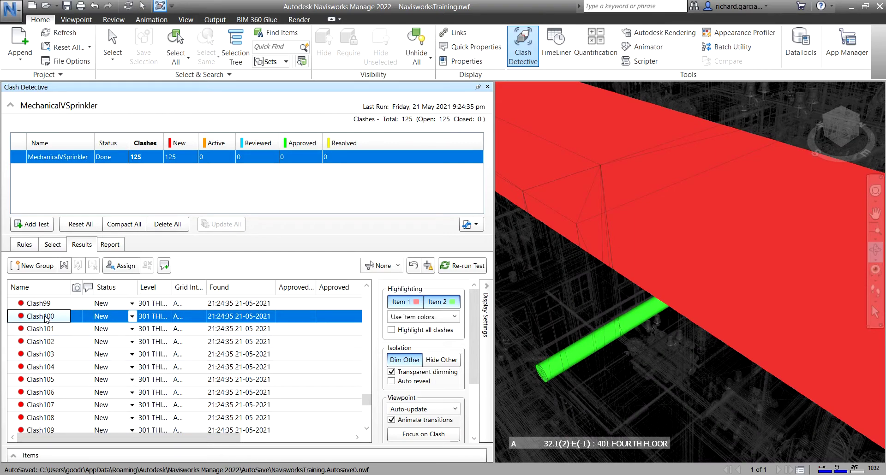
left_click(51, 382, "shift")
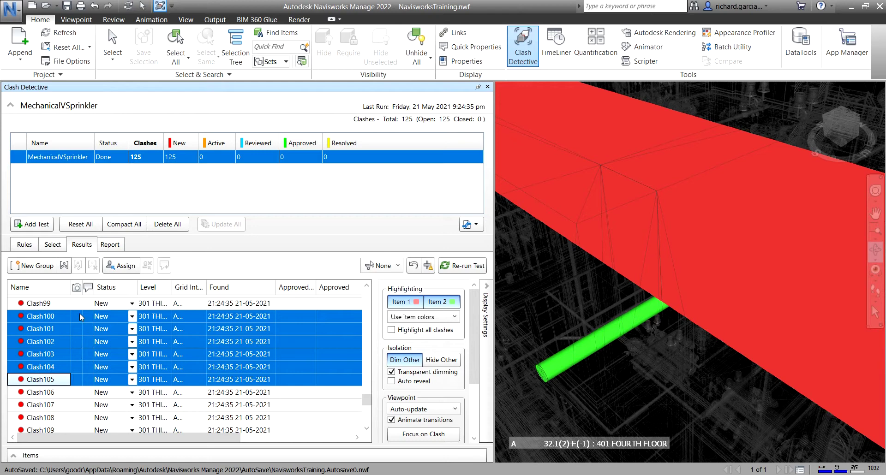
left_click(126, 268)
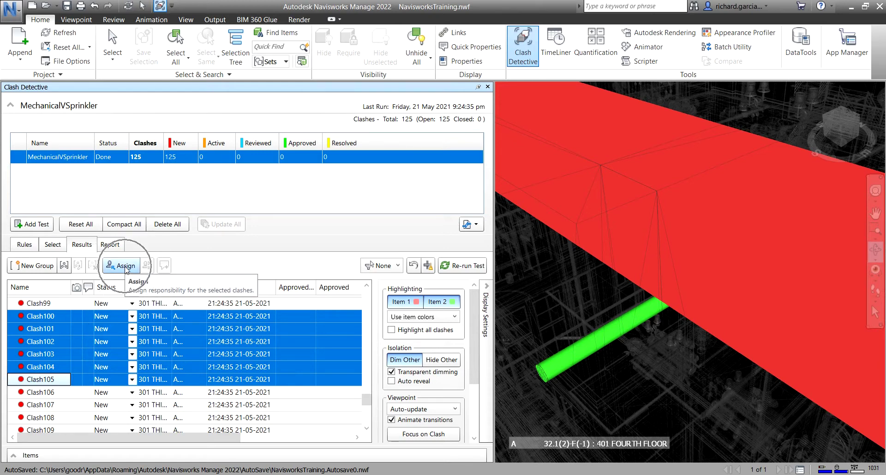
left_click(126, 268)
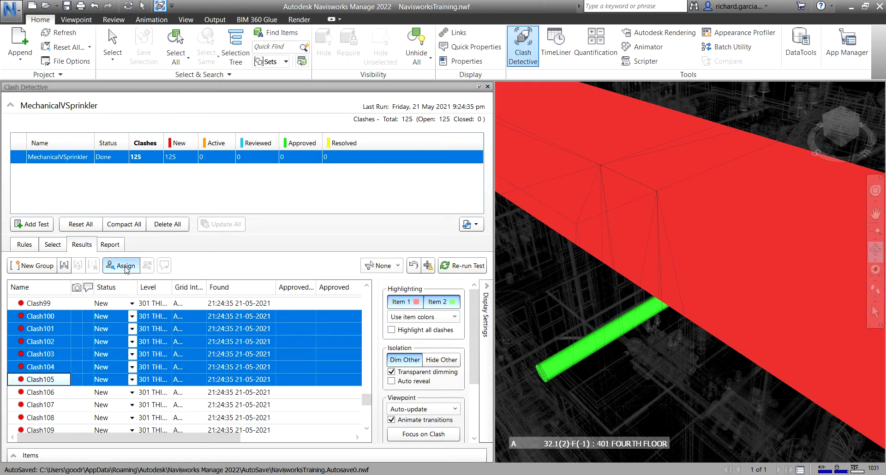
left_click_drag(407, 186, 259, 193)
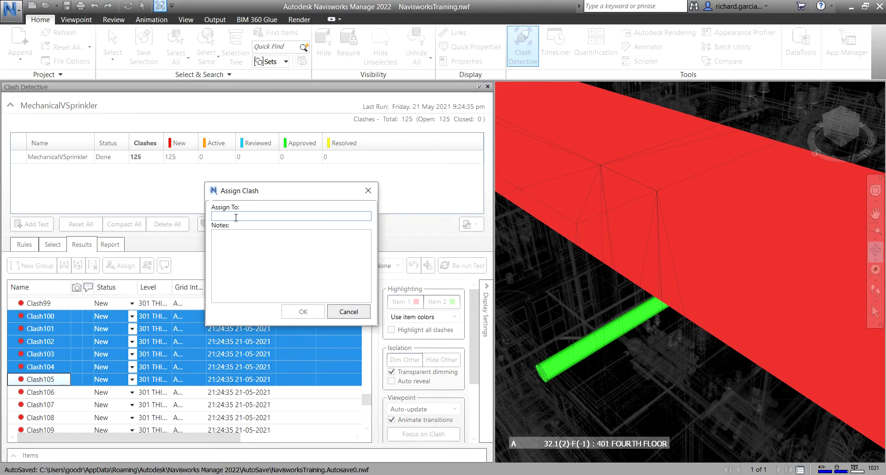
type("Fire Team")
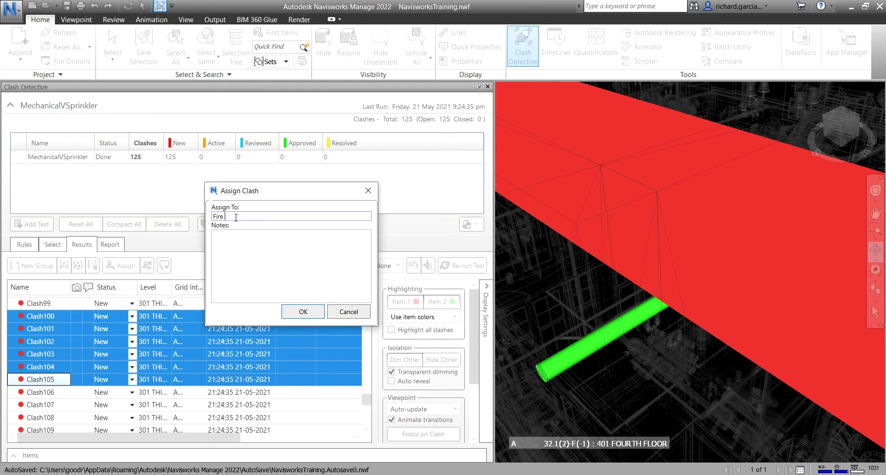
left_click(239, 242)
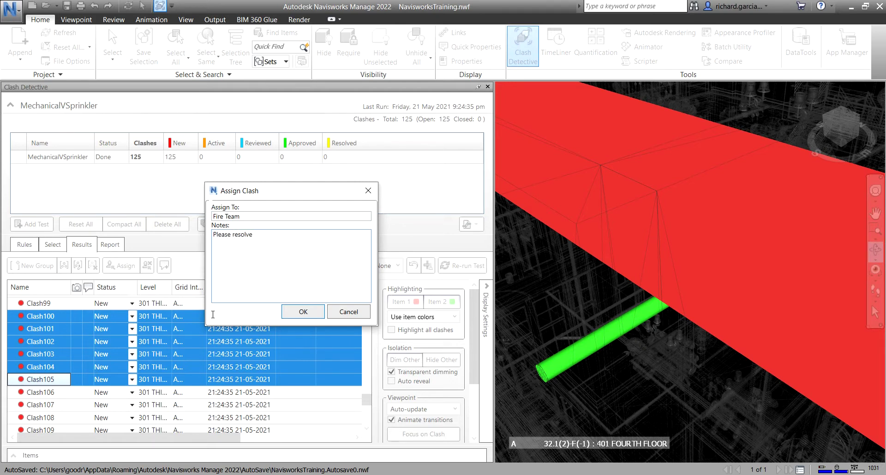
left_click(308, 312)
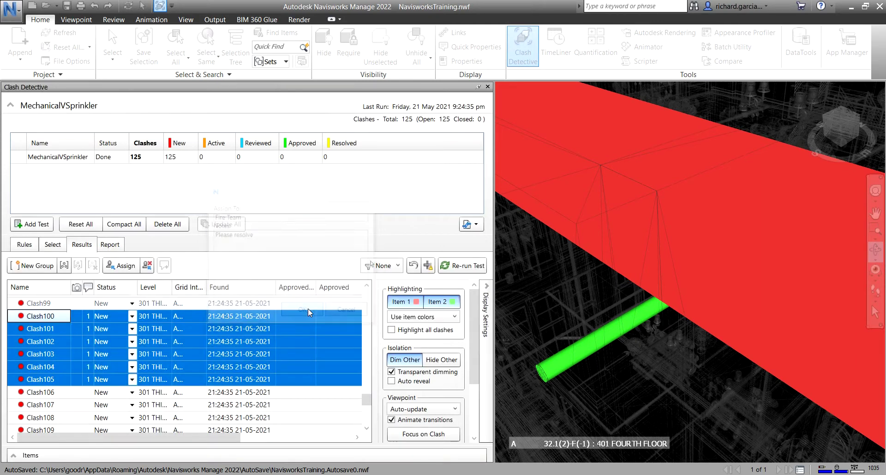
- Check the comment counts of Clash100 and Clash101 and the team assigned to the clashes from Clash100 to Clash105
left_click(89, 318)
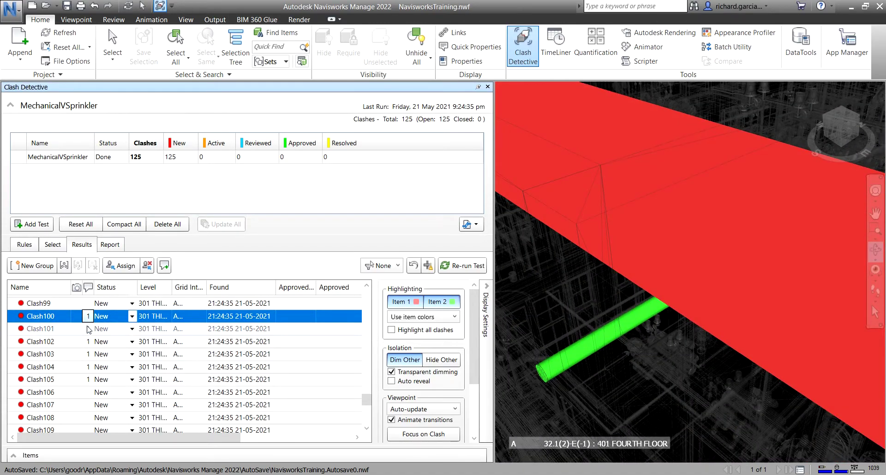
left_click(89, 331)
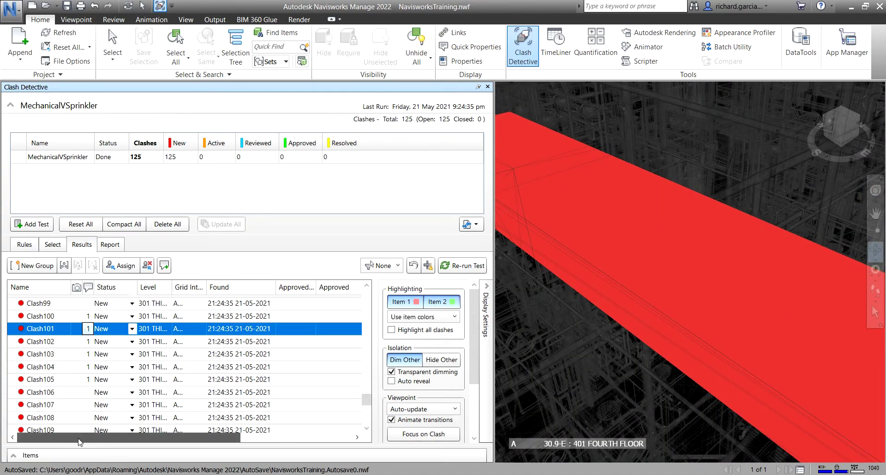
left_click_drag(79, 441, 212, 441)
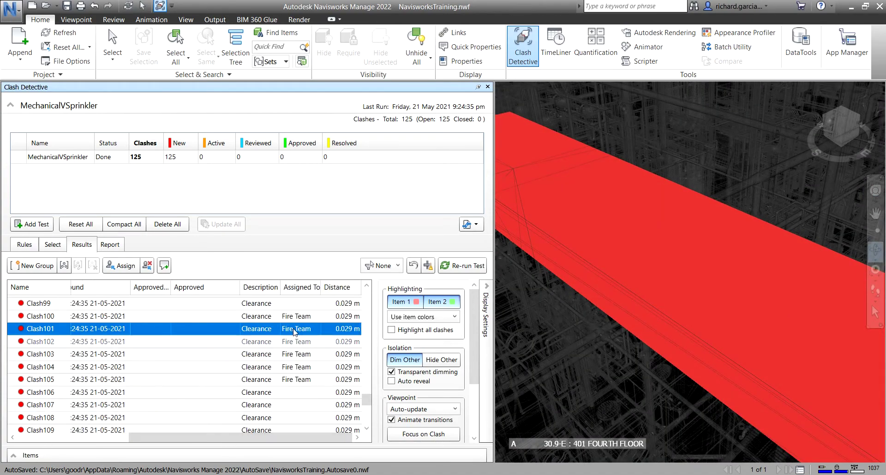
left_click(306, 291)
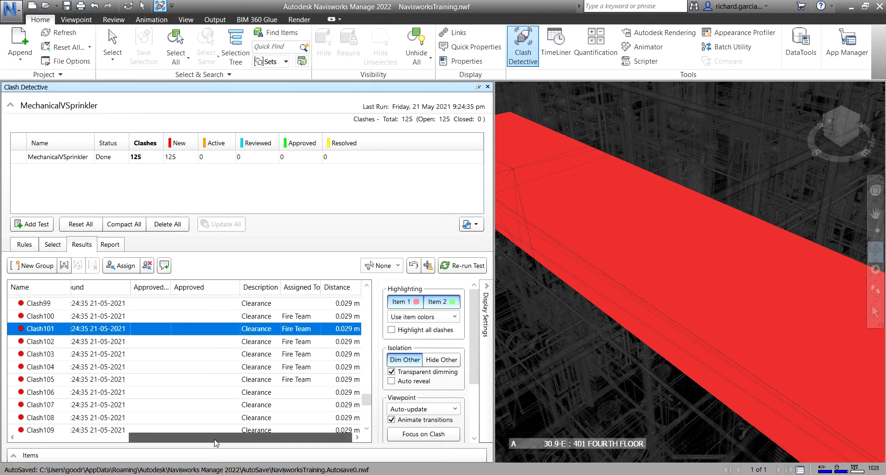
left_click_drag(199, 434, 77, 399)
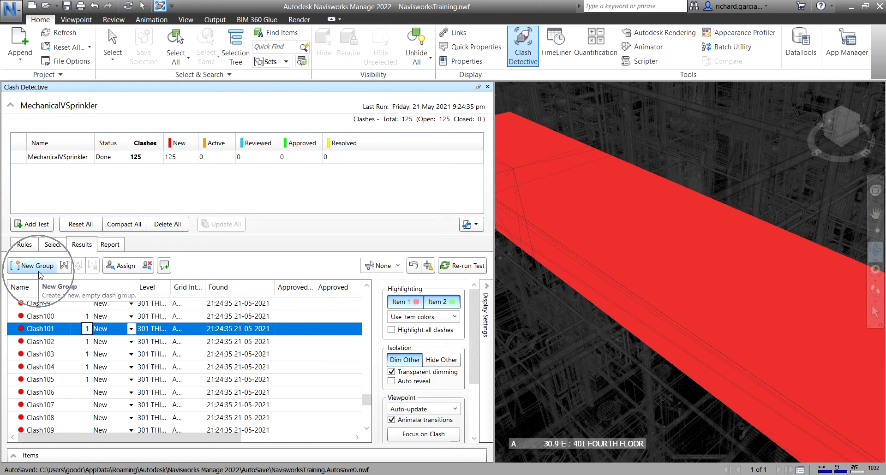
- Select Clash50 through Clash70 and create a new clash group named Fire Team 1
scroll(92, 344, "up", 17)
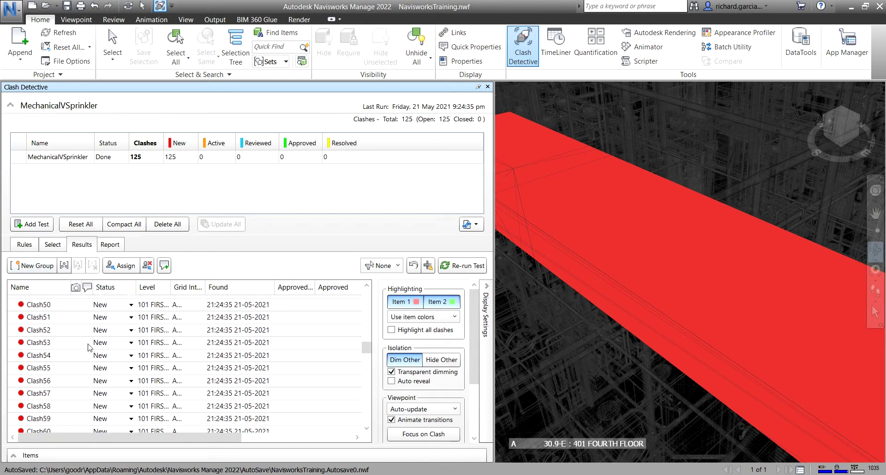
left_click(64, 305)
scroll(72, 343, "down", 4)
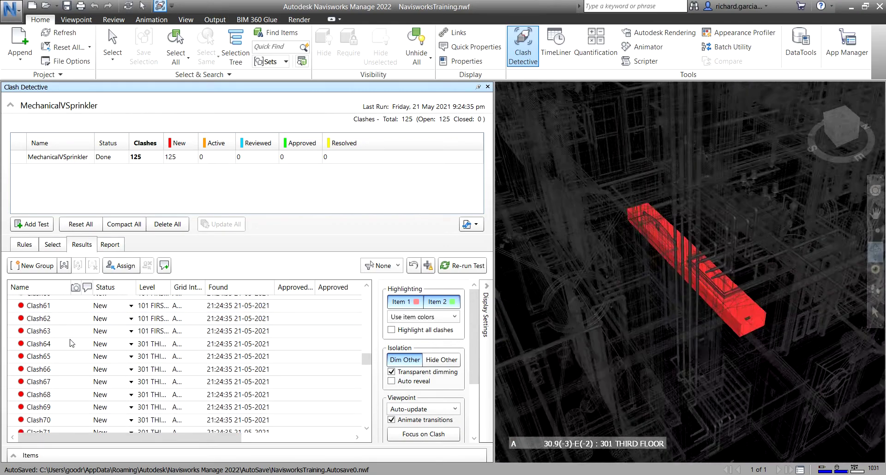
scroll(71, 343, "down", 2)
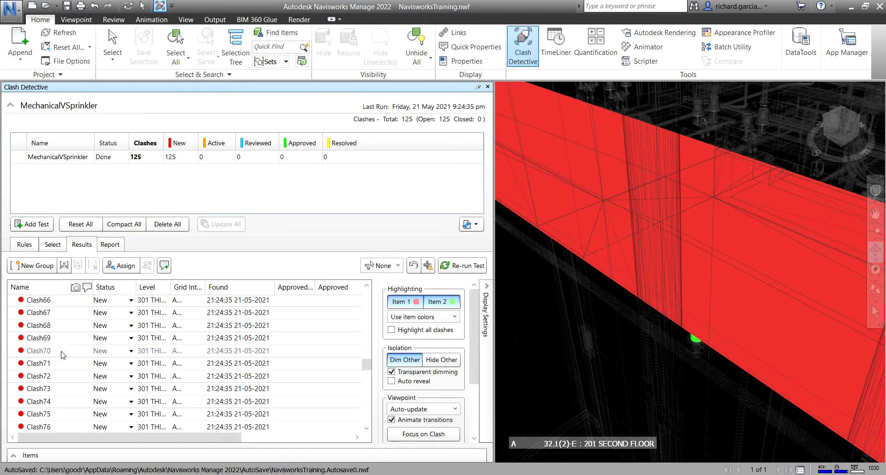
left_click(63, 351, "shift")
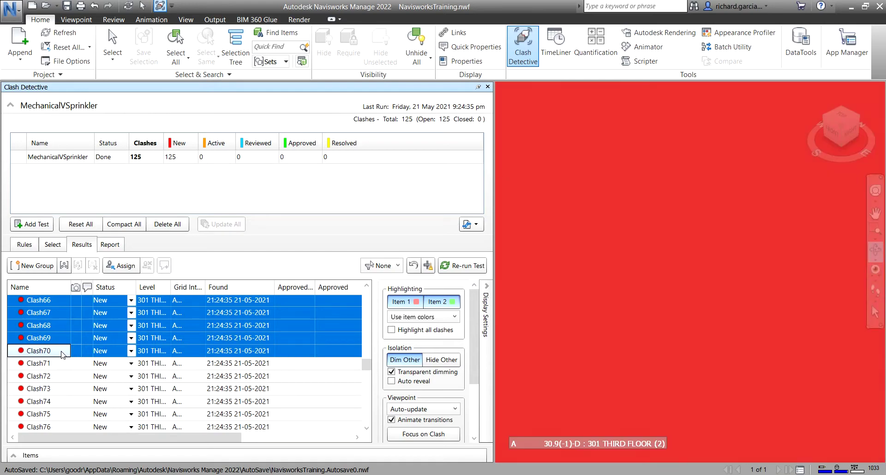
left_click(37, 265)
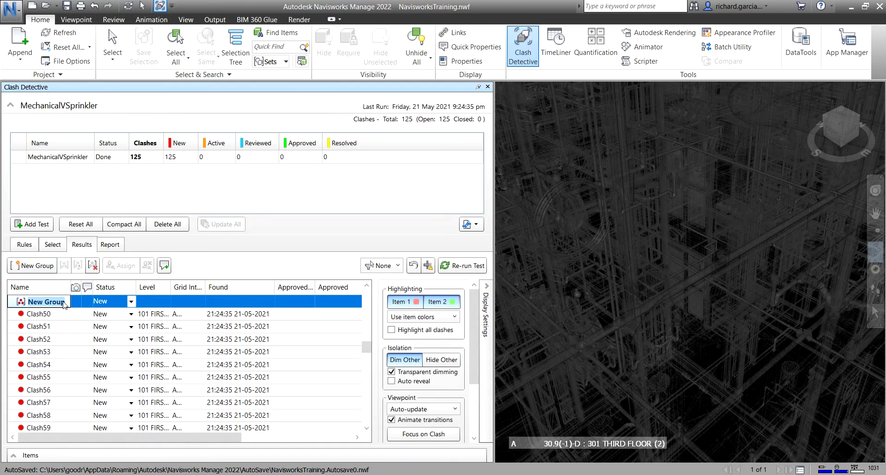
type("Fire Team 1")
key("Return")
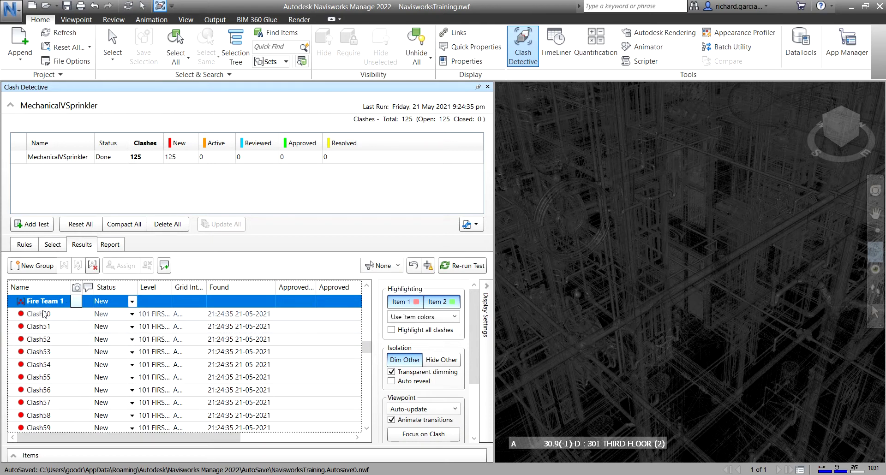
- Examine the new Fire Team 1 group and the surrounding clash rows, including their description, assigned team and distance values
scroll(53, 346, "up", 2)
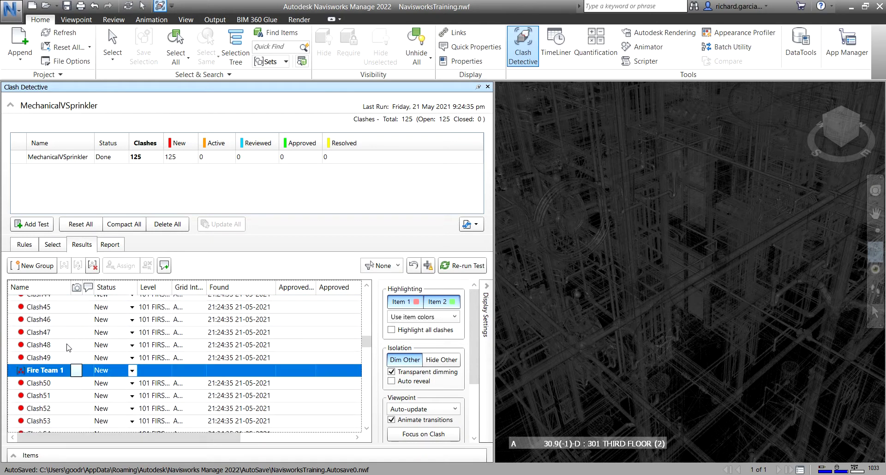
key("Up")
key("Up")
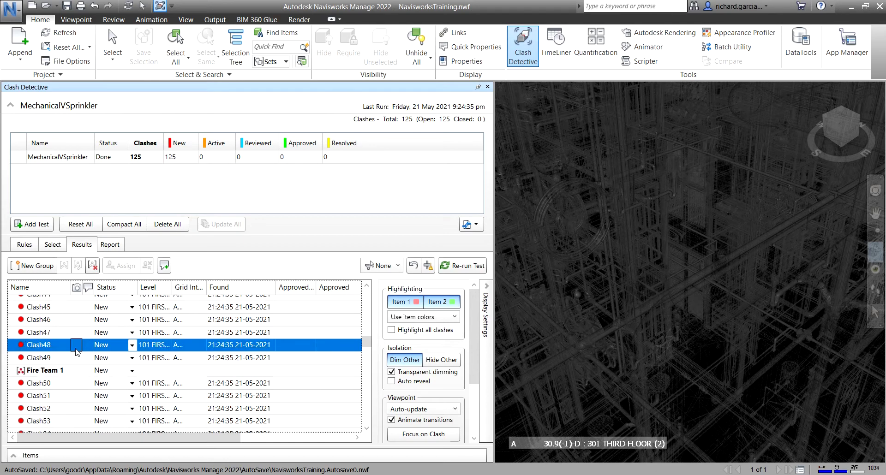
double_click(57, 371)
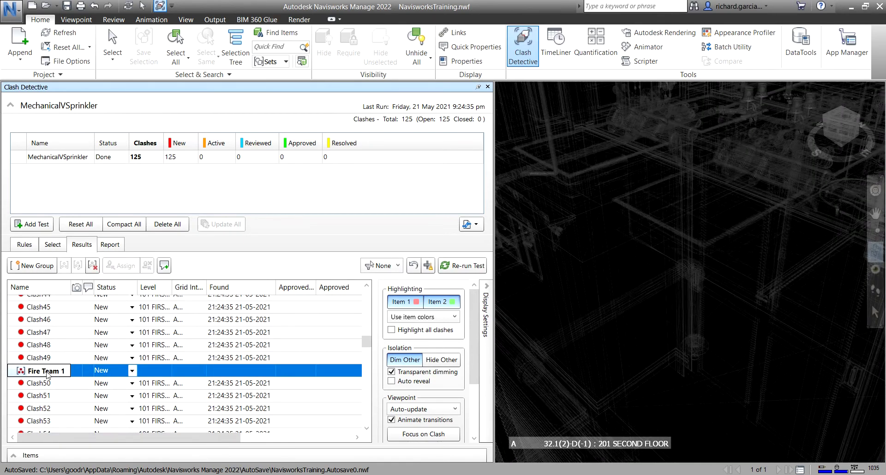
left_click(82, 437)
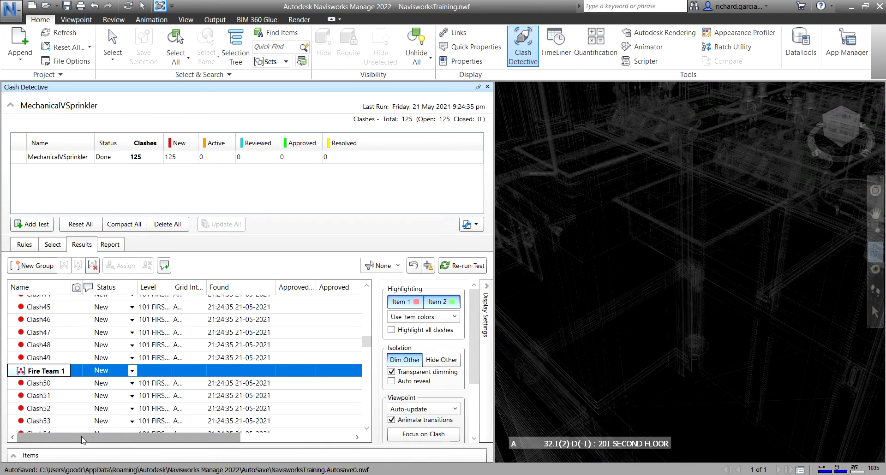
left_click_drag(83, 440, 248, 436)
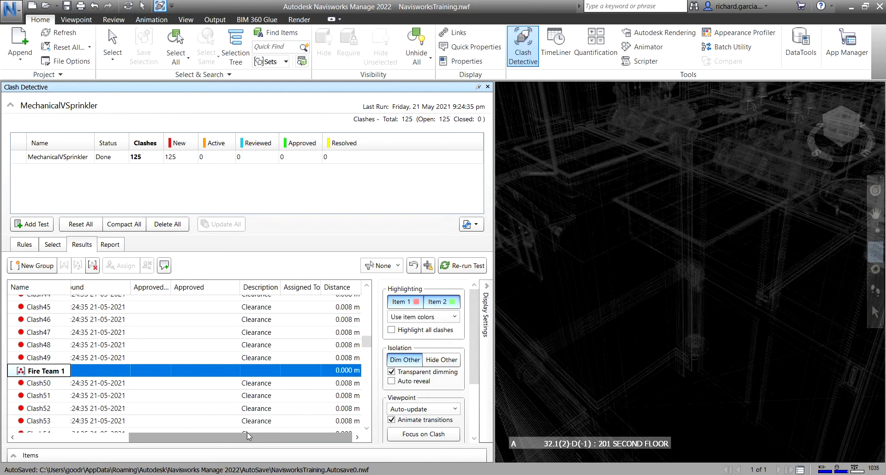
scroll(300, 367, "down", 15)
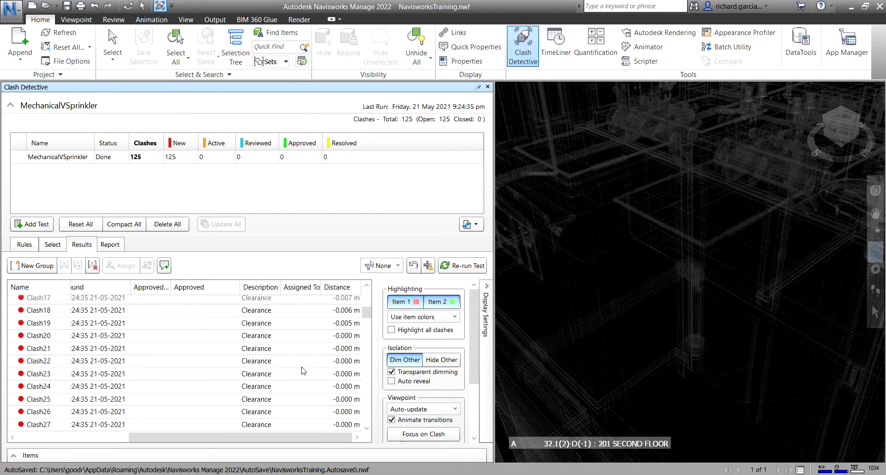
scroll(303, 371, "down", 4)
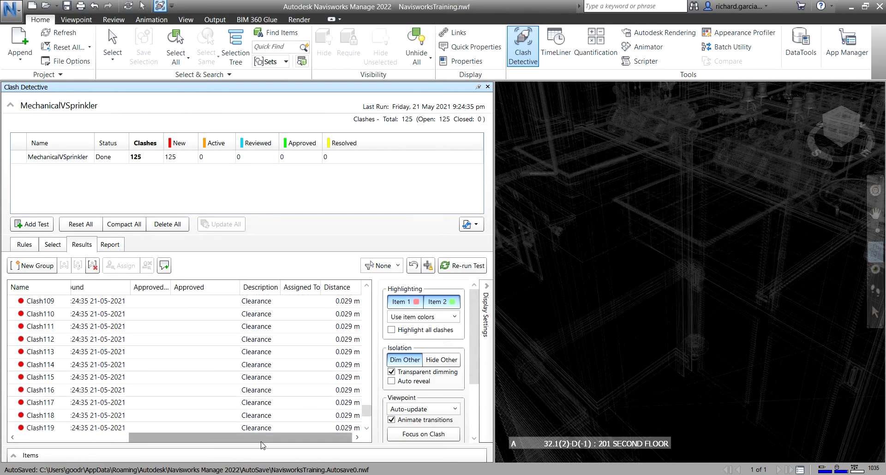
left_click_drag(263, 438, 109, 438)
scroll(53, 371, "up", 20)
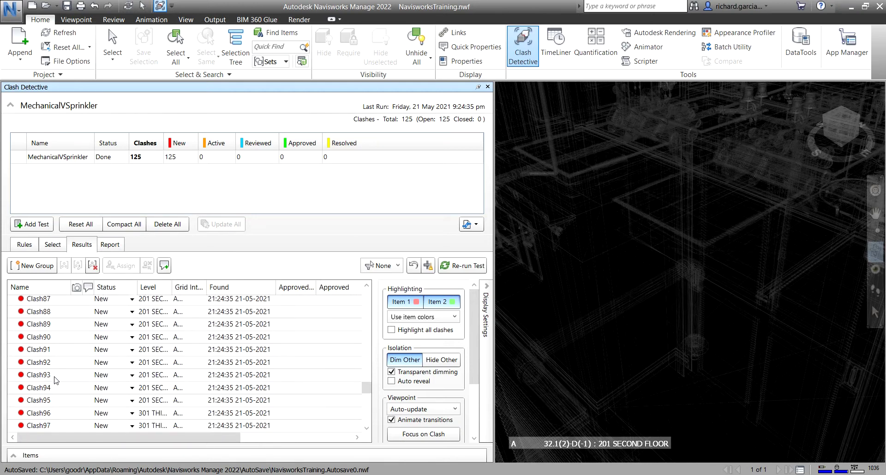
scroll(51, 367, "down", 2)
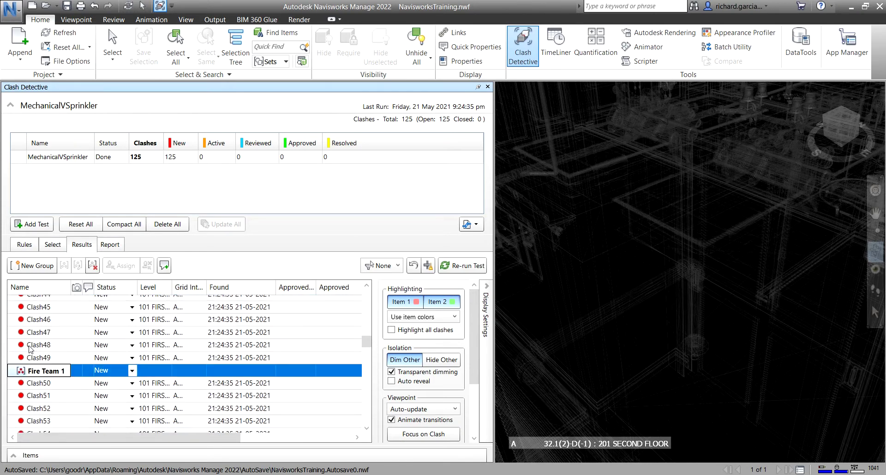
- Combine Clash50 through Clash70 into a clash group named Fire Team 1 and look through its contents
left_click(60, 384)
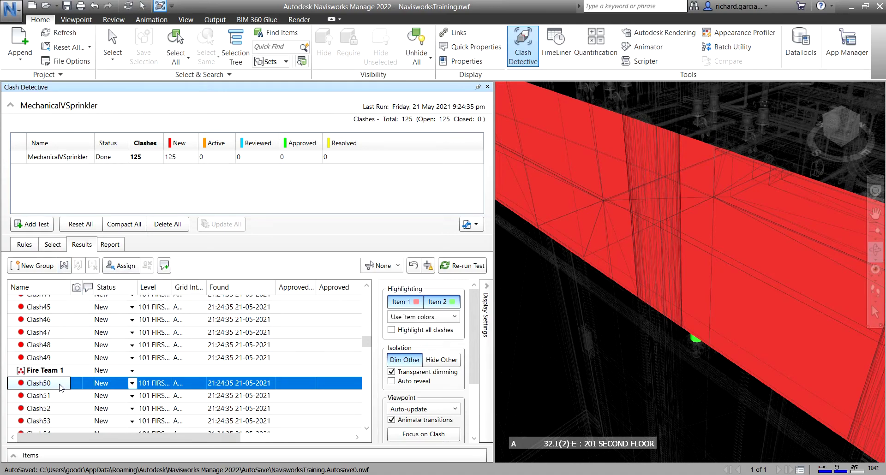
scroll(61, 388, "down", 7)
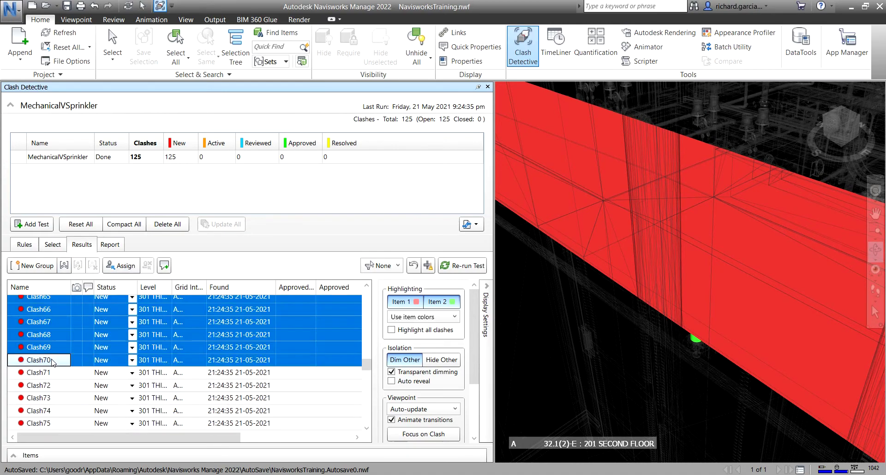
left_click(54, 360, "shift")
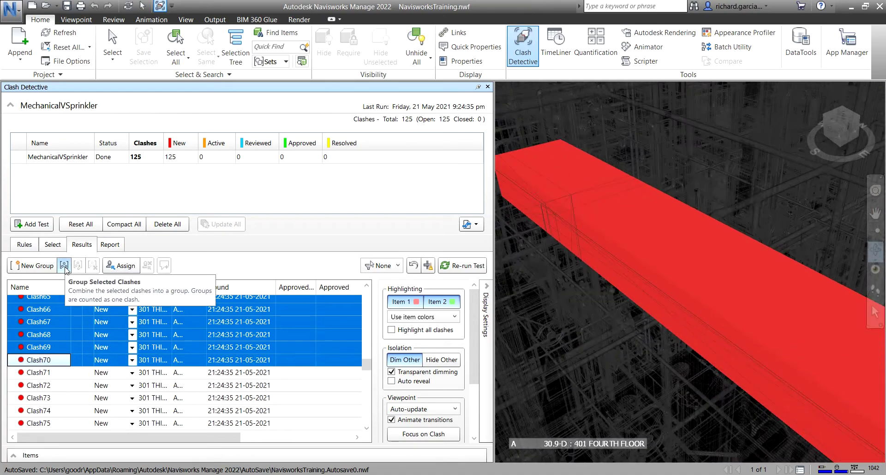
left_click(64, 267)
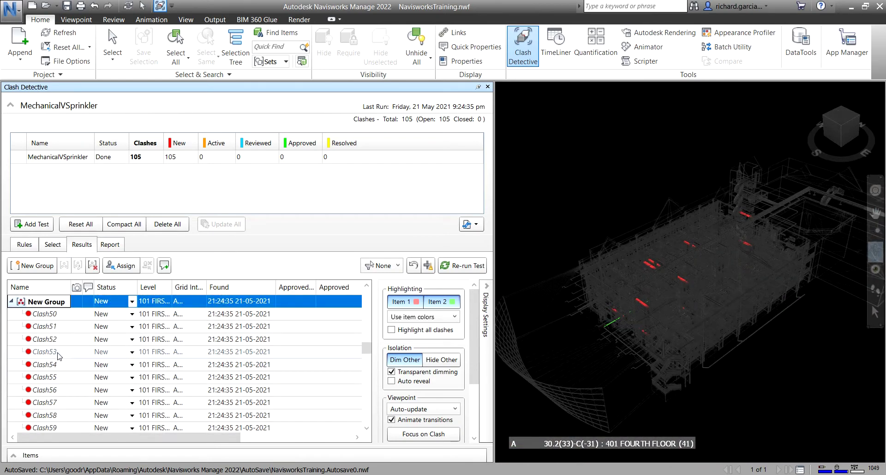
left_click(62, 303)
left_click_drag(67, 303, 10, 303)
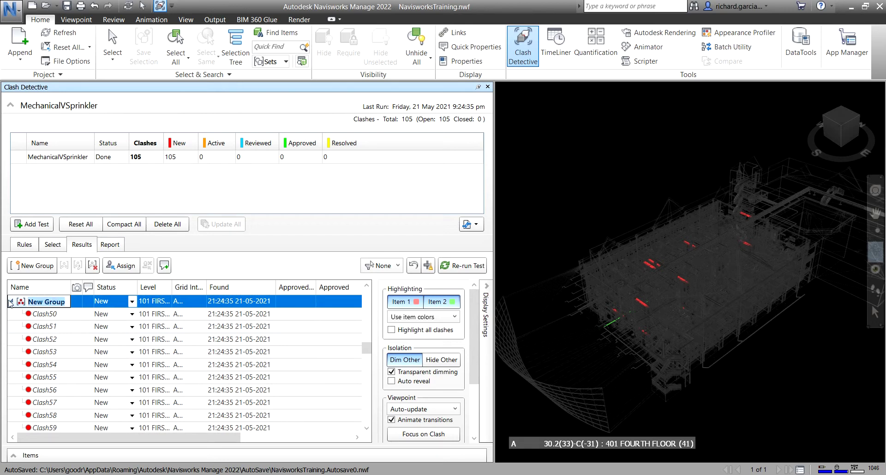
type("Fire Team 1")
key("Return")
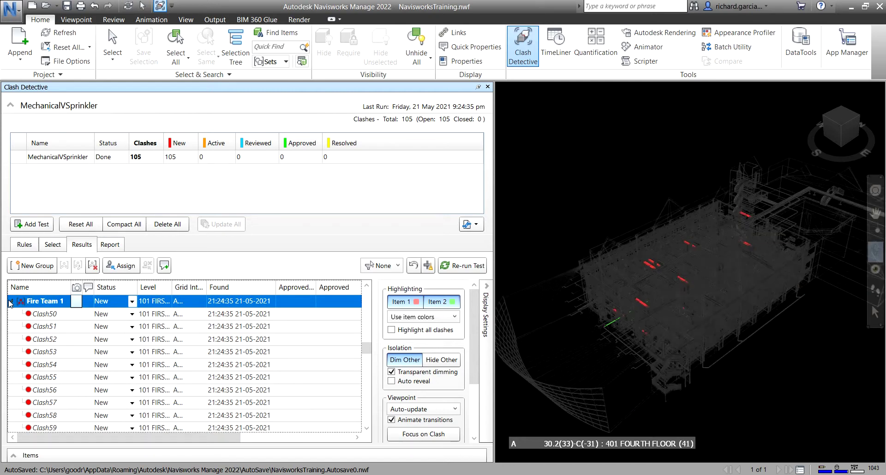
scroll(75, 353, "down", 7)
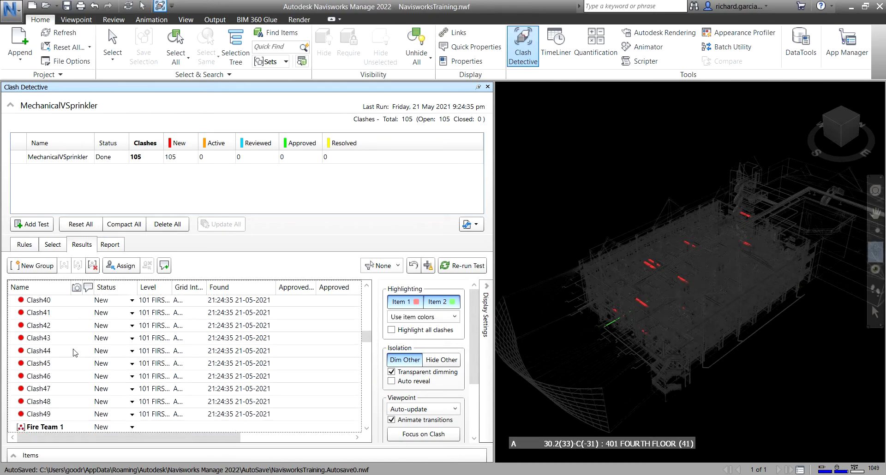
scroll(75, 353, "down", 2)
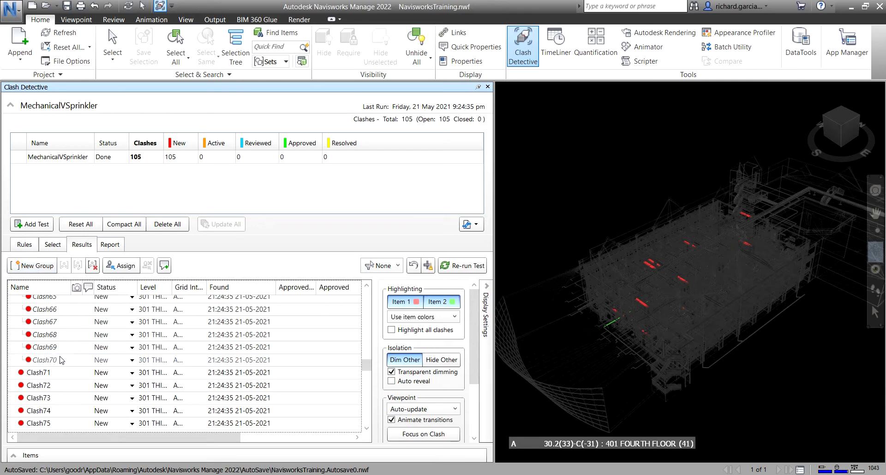
scroll(62, 360, "up", 4)
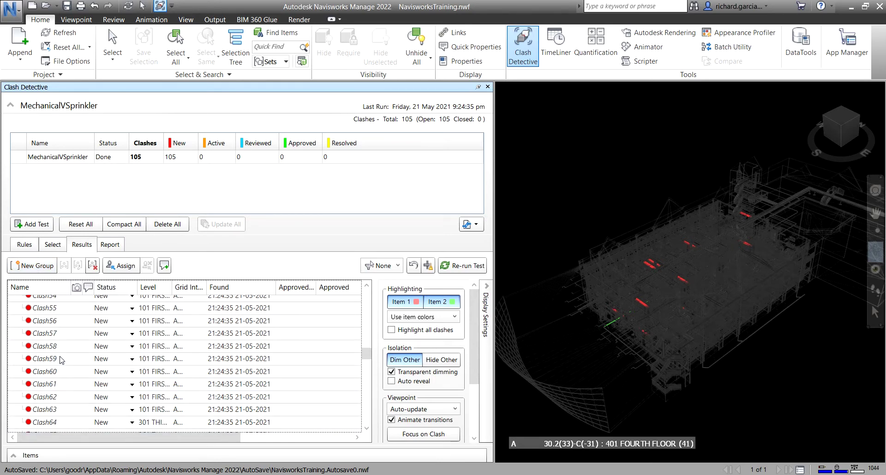
scroll(61, 360, "up", 4)
left_click(59, 370)
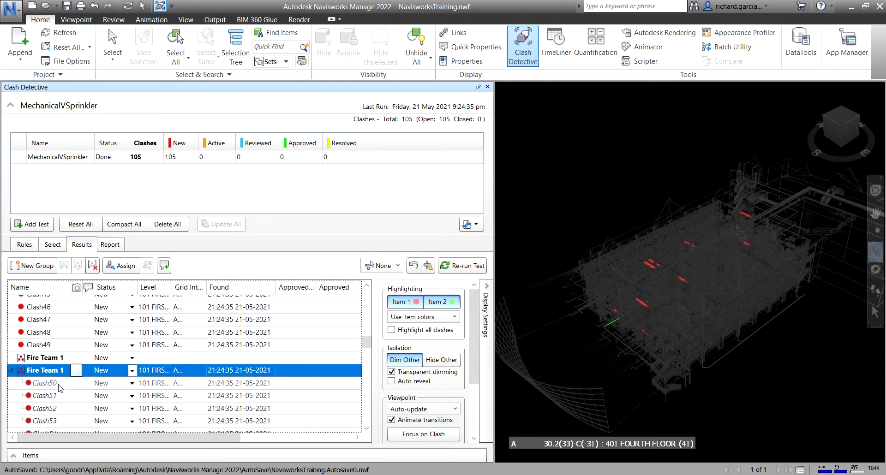
scroll(59, 387, "down", 10)
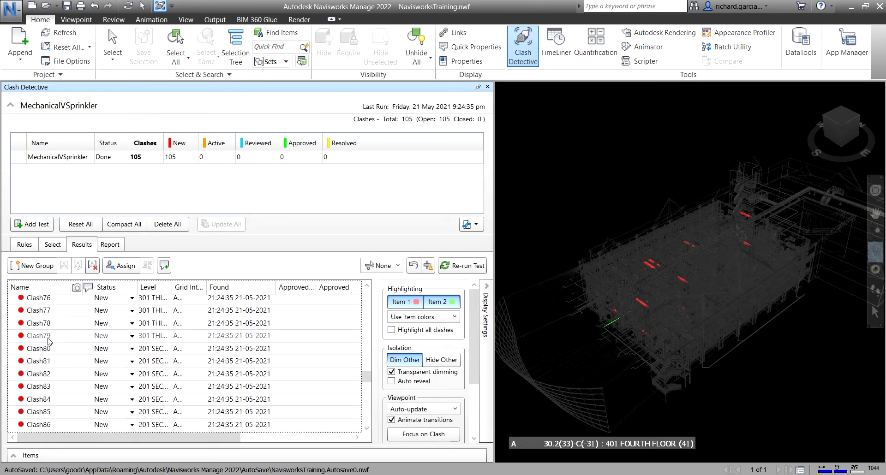
left_click(50, 348)
scroll(57, 361, "down", 2)
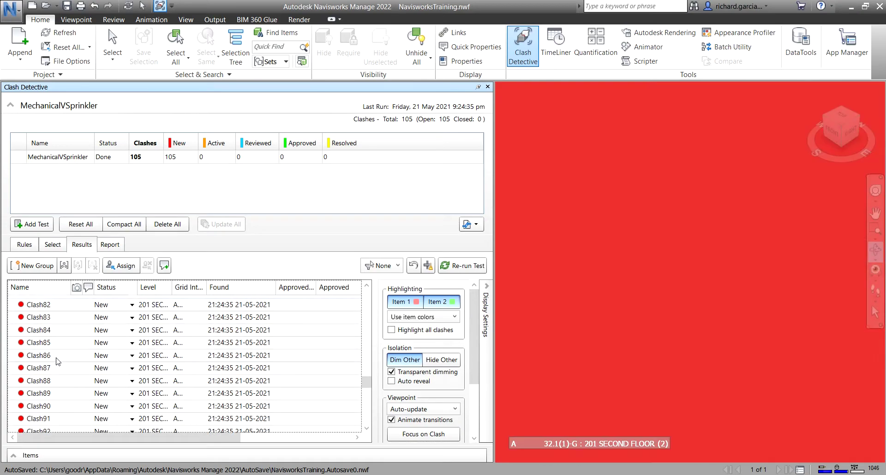
left_click(55, 404, "shift")
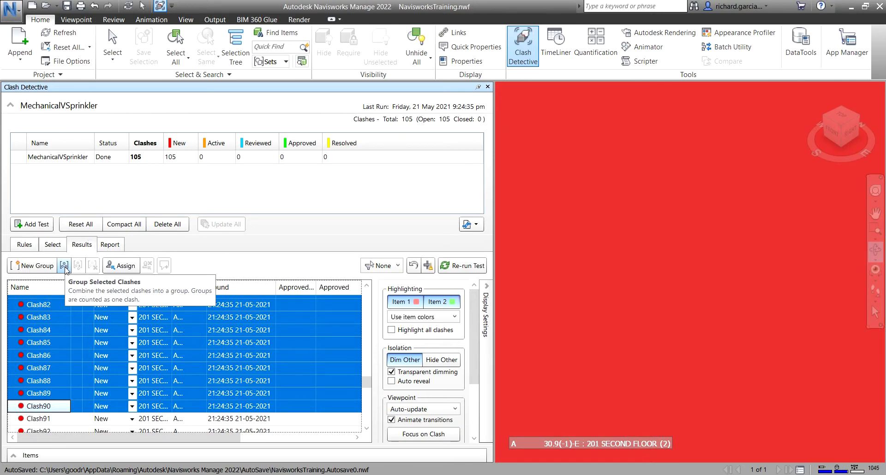
left_click(32, 268)
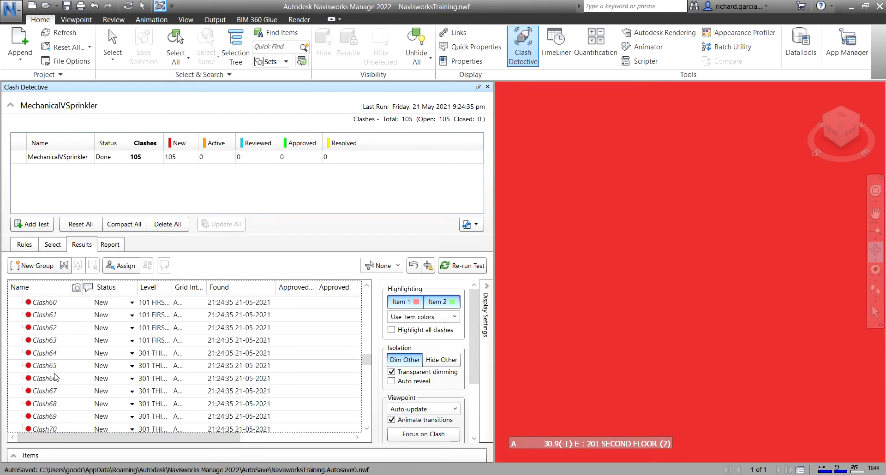
- Explode the empty Fire Team 1 group listed above the one containing Clash50 through Clash70
left_click(60, 358)
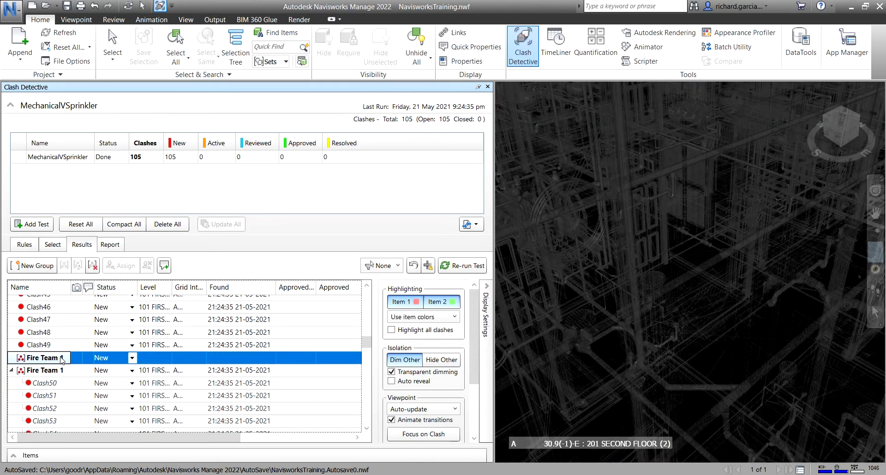
right_click(62, 361)
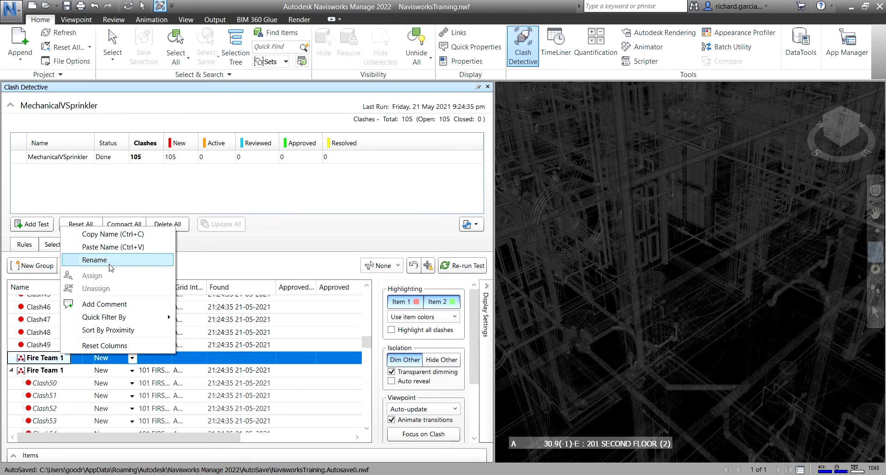
mouse_move(148, 320)
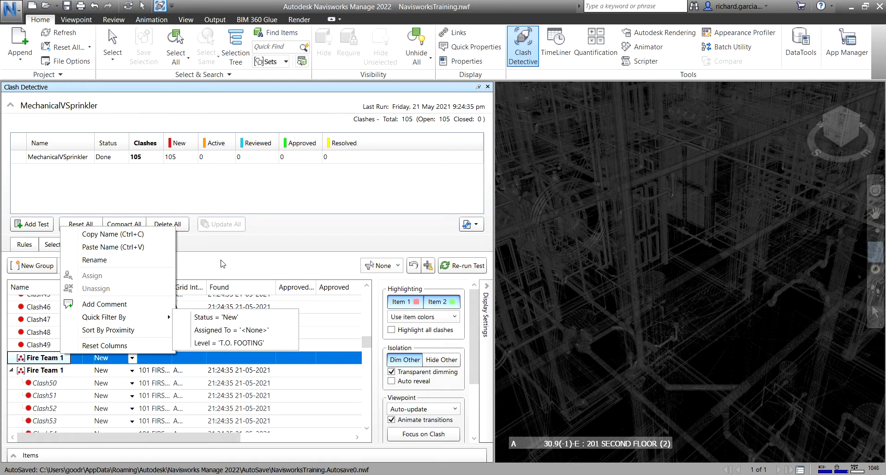
key("Escape")
key("Escape")
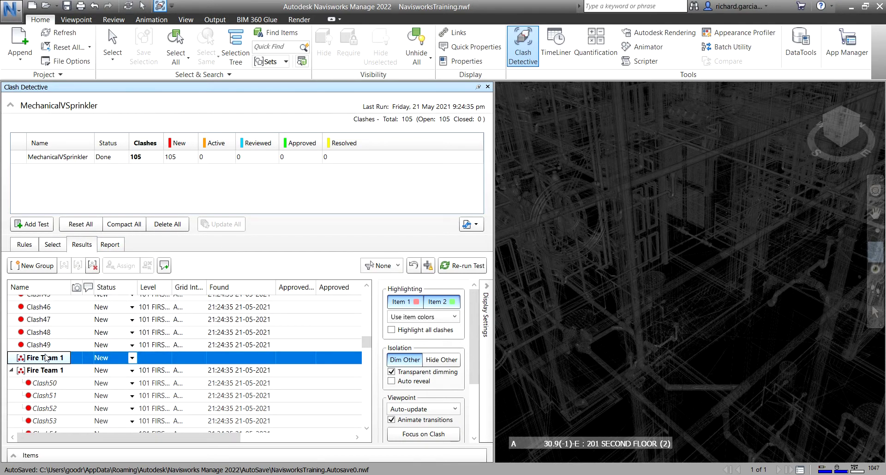
left_click(93, 265)
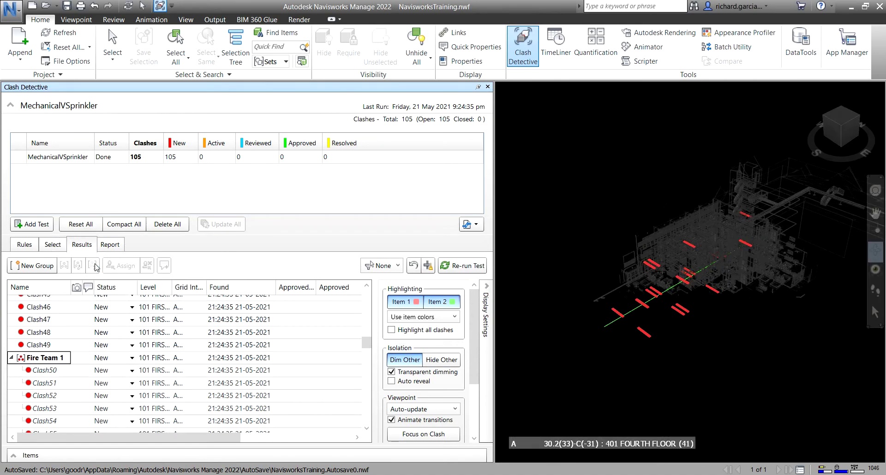
scroll(62, 388, "down", 20)
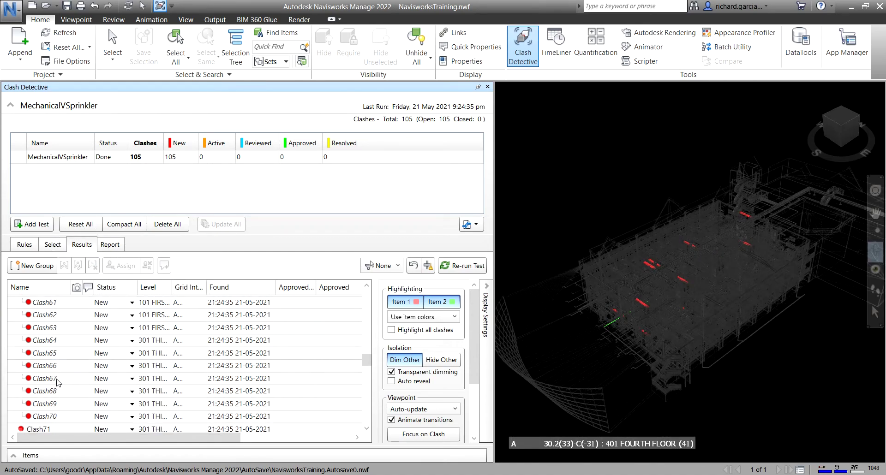
- Examine the clash list around the Fire Team 1 group and Clash100 through Clash105, including their description, assigned team and distance
scroll(62, 390, "up", 20)
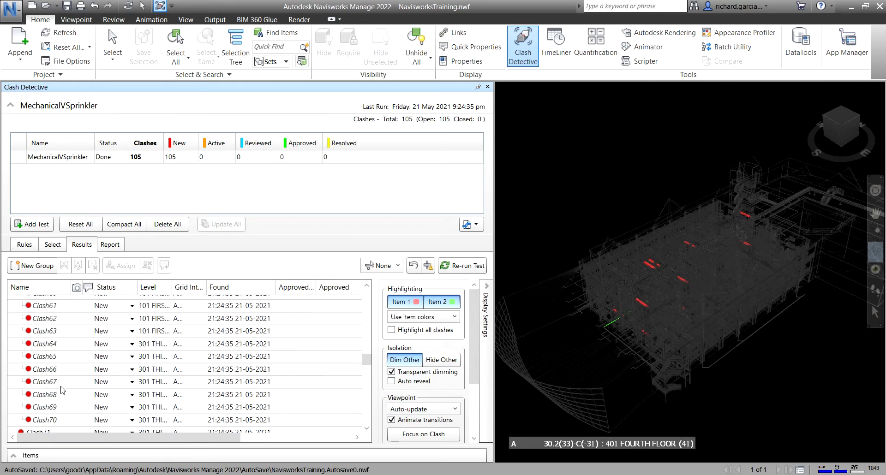
scroll(62, 394, "up", 4)
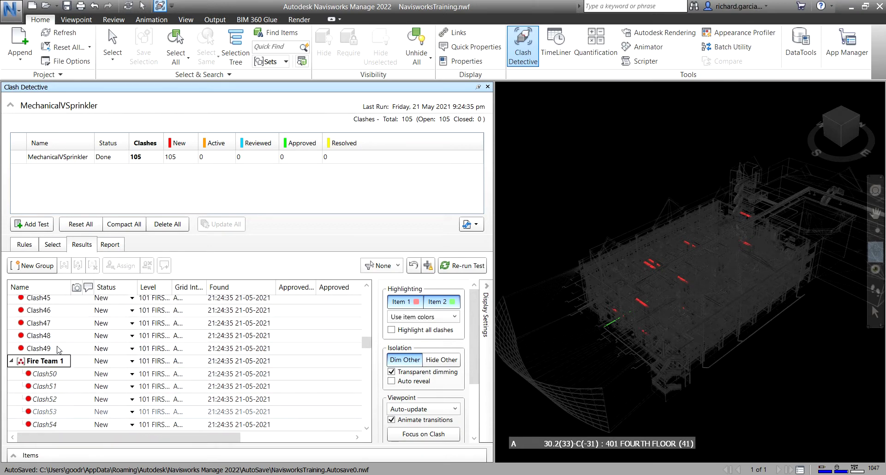
left_click(59, 433)
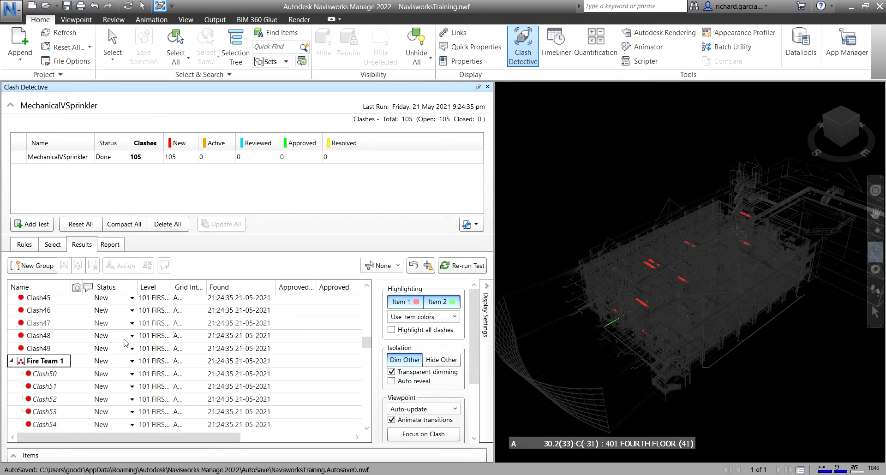
left_click(87, 439)
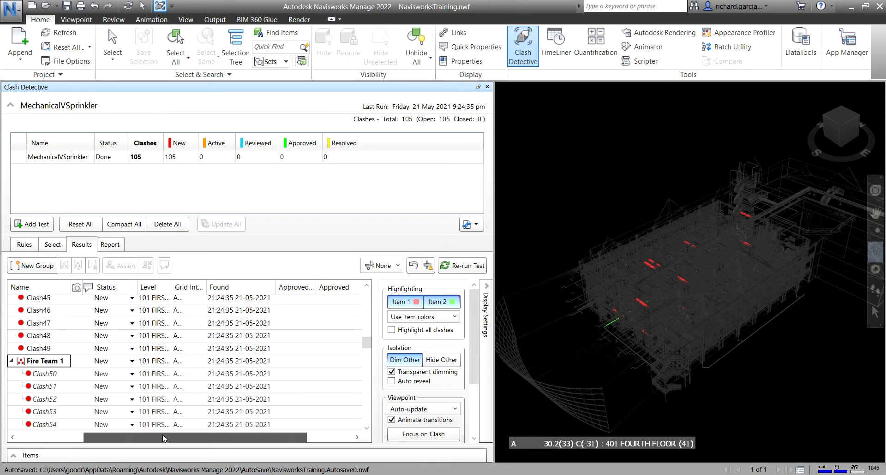
left_click_drag(87, 438, 199, 439)
scroll(304, 419, "down", 4)
scroll(304, 418, "down", 15)
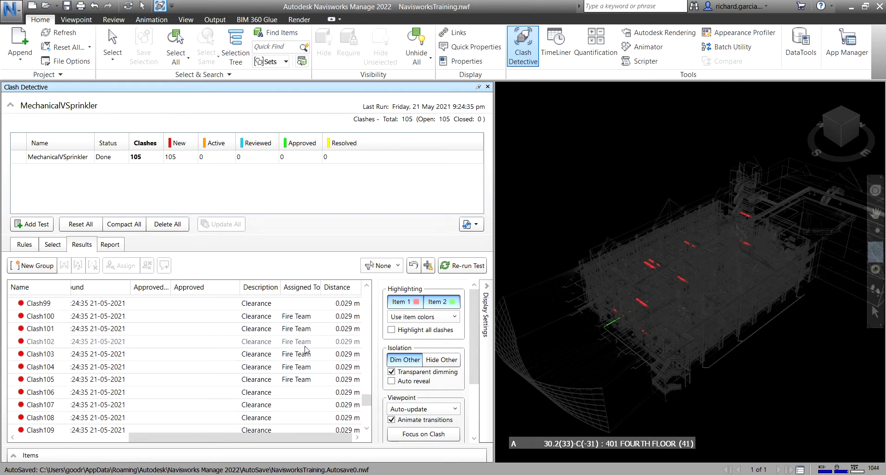
left_click_drag(221, 437, 99, 442)
scroll(104, 397, "up", 11)
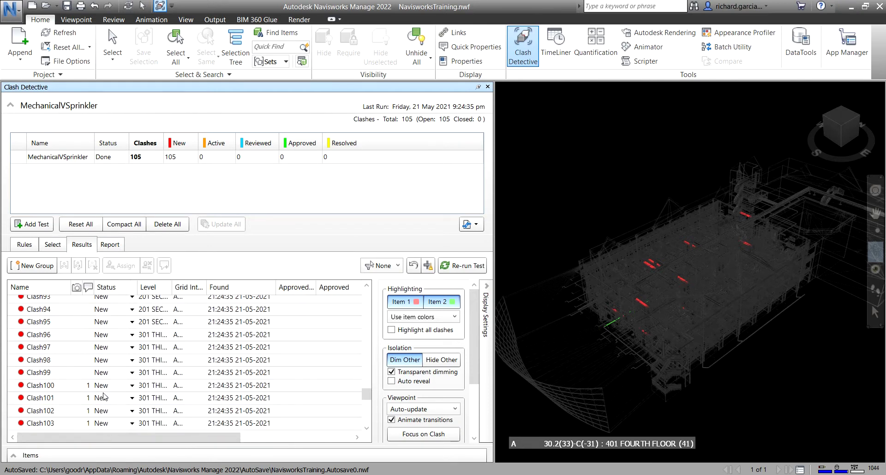
scroll(104, 396, "up", 7)
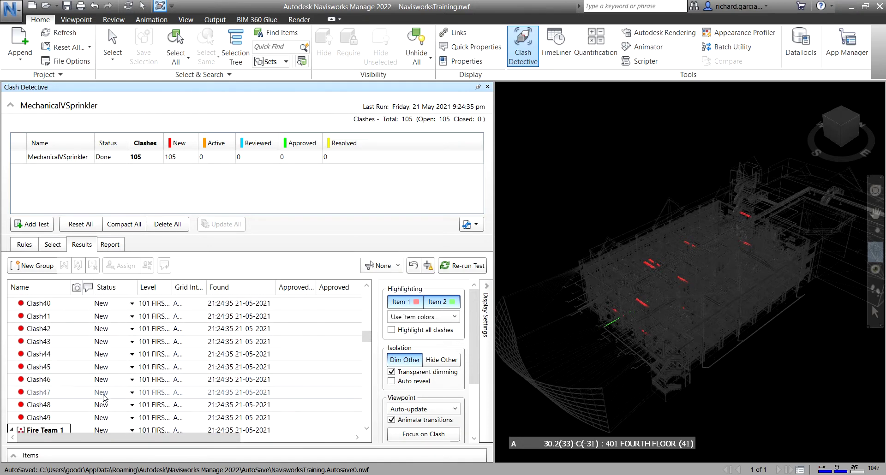
left_click(61, 364)
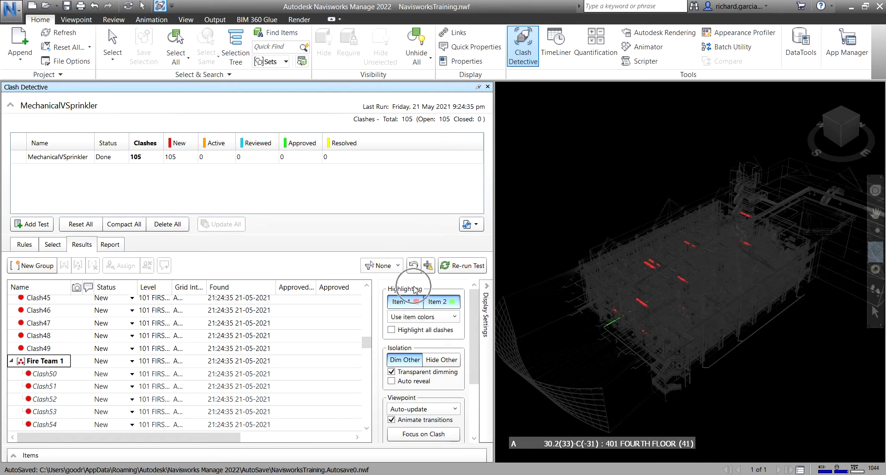
- Turn the highlighting of Item 1 and Item 2 off and back on in turn, and view the highlight colour options
left_click(409, 302)
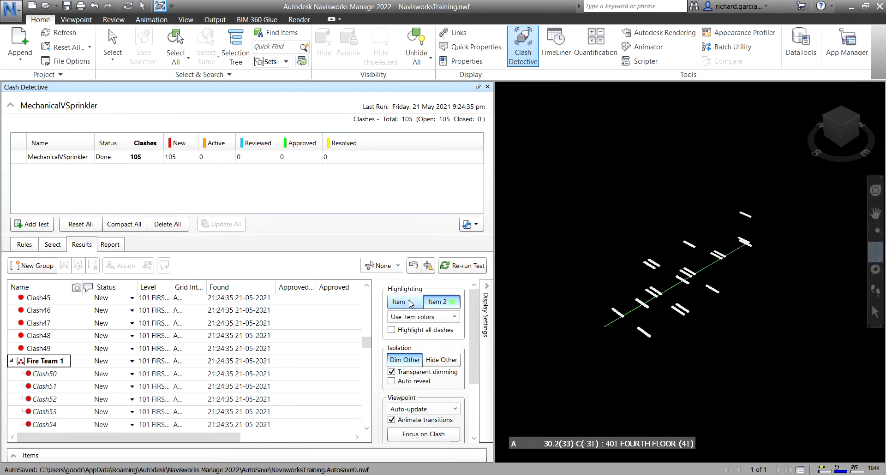
left_click(410, 302)
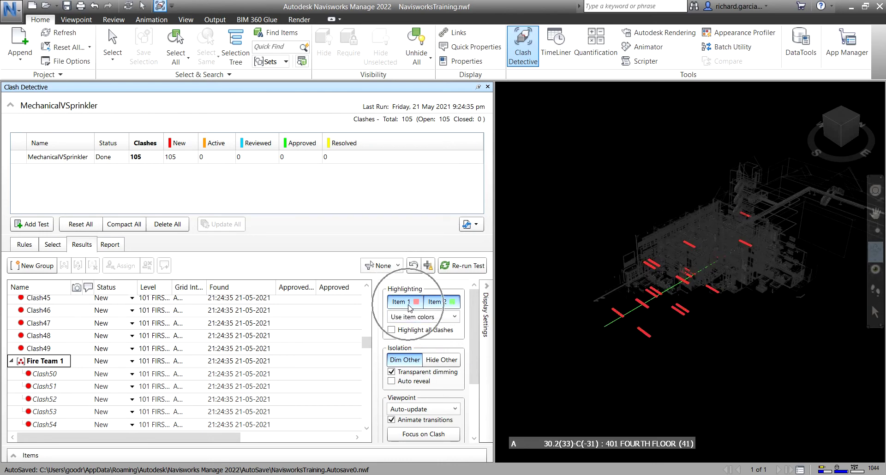
left_click(444, 303)
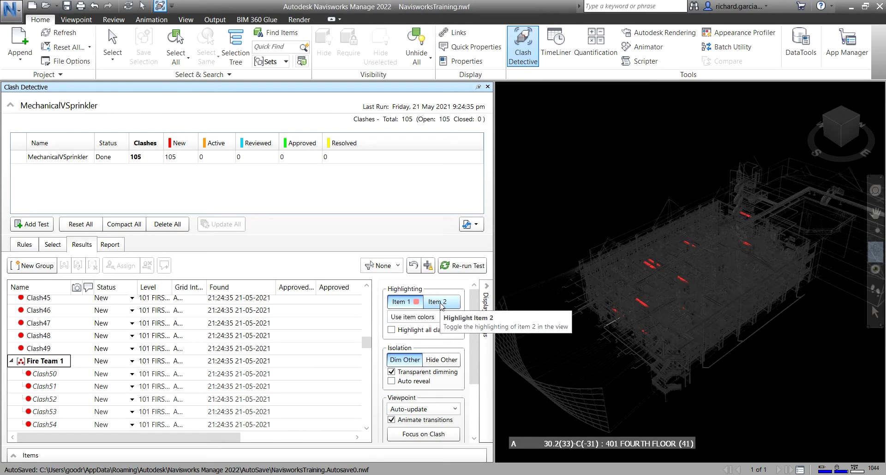
left_click(441, 303)
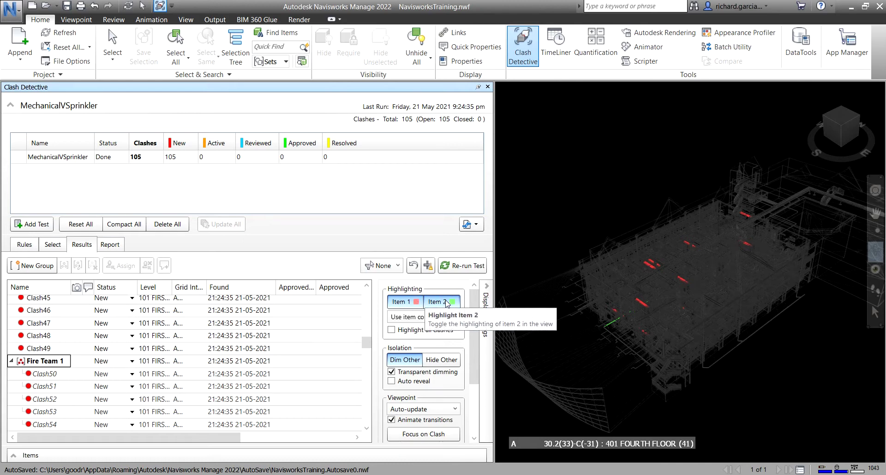
left_click(425, 318)
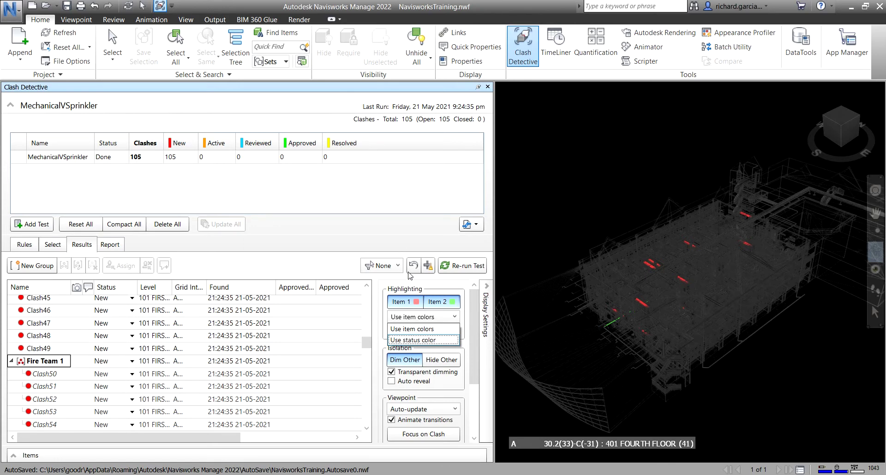
left_click(448, 281)
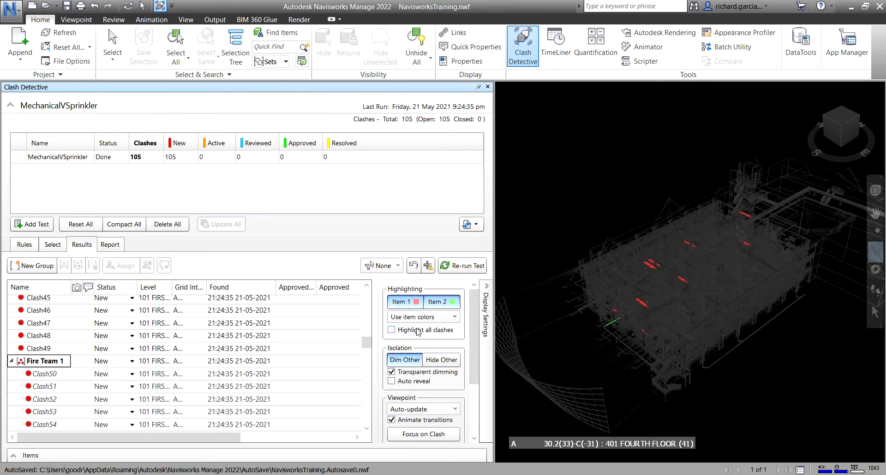
- Temporarily highlight all clashes and orbit the model to view them, then restore highlighting to the selected clashes only
left_click(391, 330)
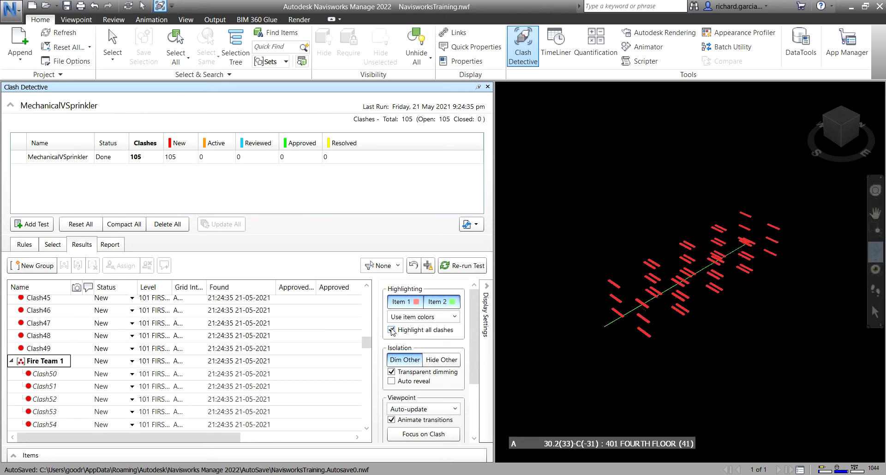
mouse_move(660, 340)
left_mouse_down()
mouse_move(685, 273)
mouse_move(667, 333)
mouse_move(643, 324)
mouse_move(642, 349)
mouse_move(686, 334)
mouse_move(670, 322)
mouse_move(669, 344)
mouse_move(642, 305)
left_mouse_up()
left_click(392, 330)
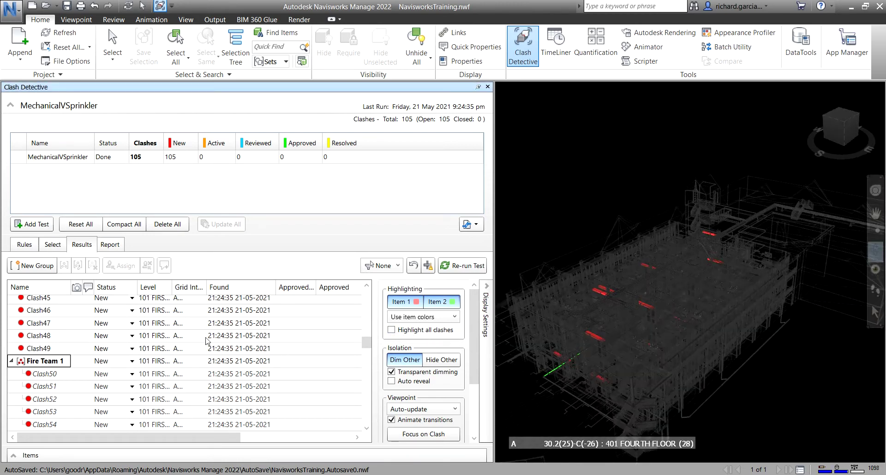
- Select the Fire Team 1 group and compare its clashes in the model with and without all clashes highlighted
left_click(51, 364)
left_click(52, 366)
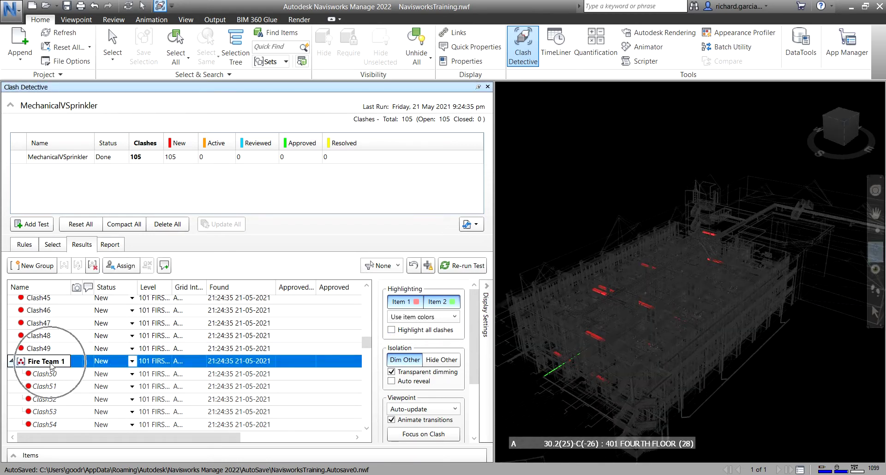
left_click(54, 367)
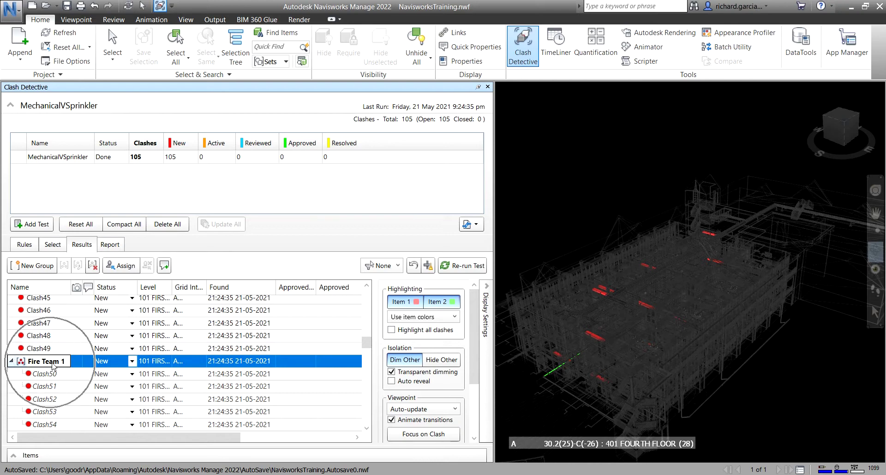
left_click(51, 365)
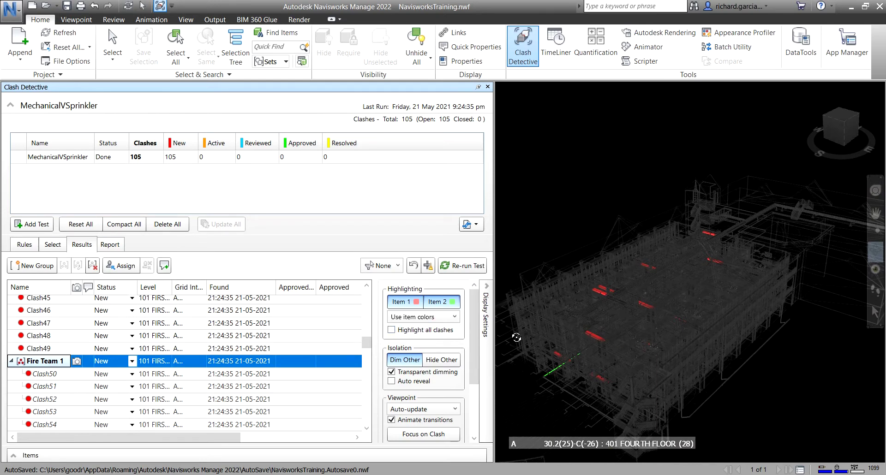
left_click(391, 330)
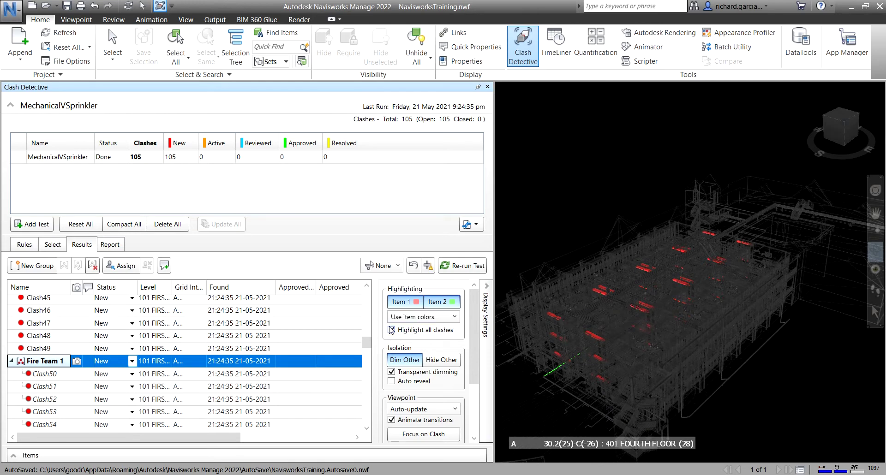
left_click(392, 330)
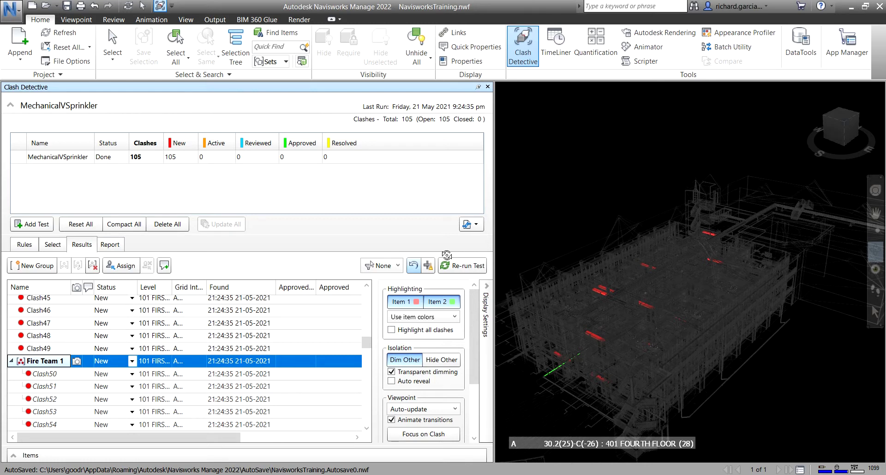
- Set the clearance tolerance of the MechanicalVSprinkler test to 0 m and run the test
left_click(53, 245)
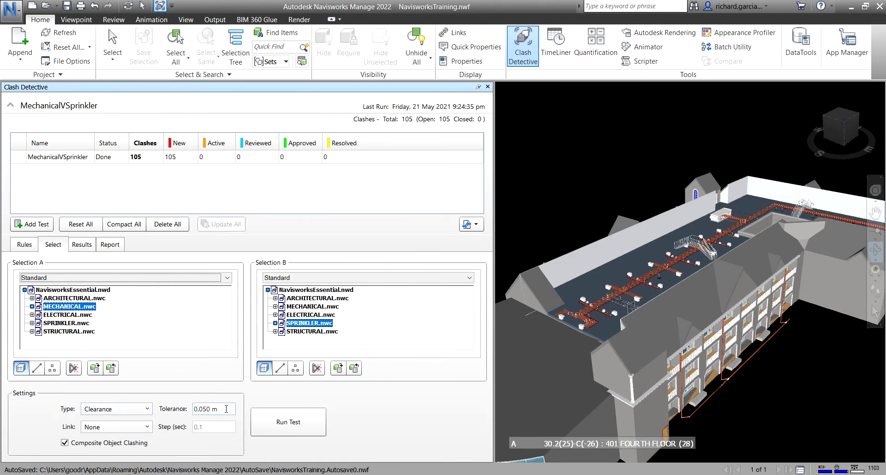
left_click_drag(227, 410, 171, 411)
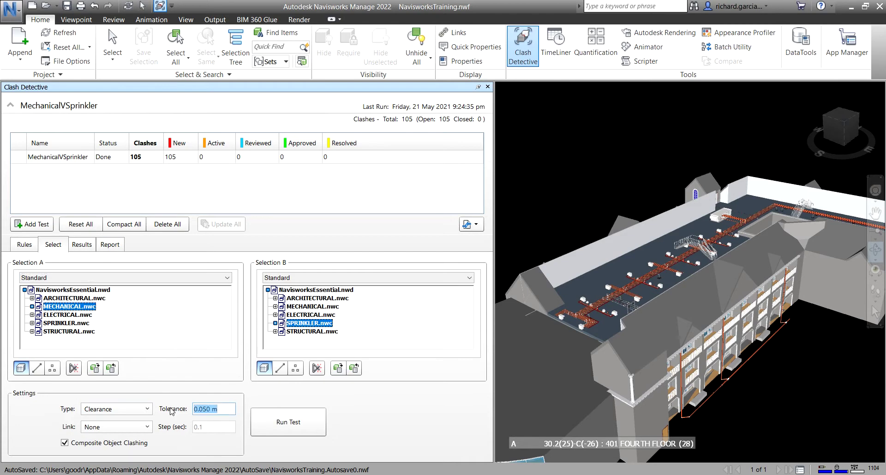
type("0")
left_click(288, 422)
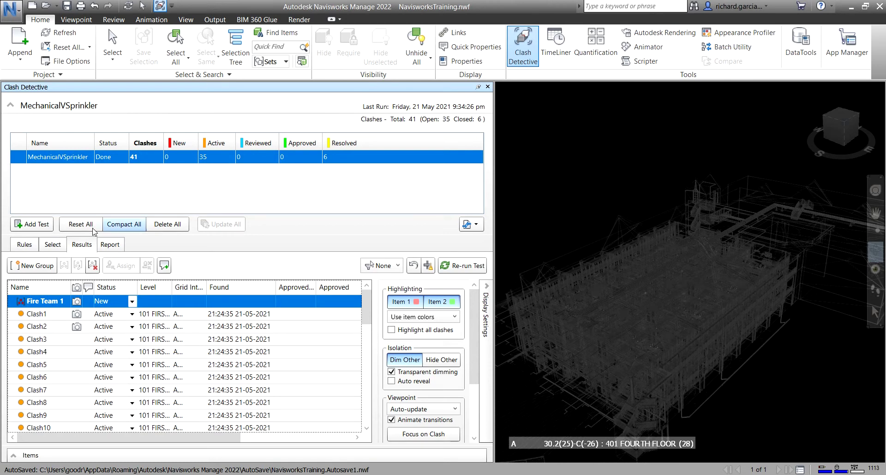
- Return to the test's selection settings, check the 0.000 m tolerance and run the clearance test again
left_click(52, 246)
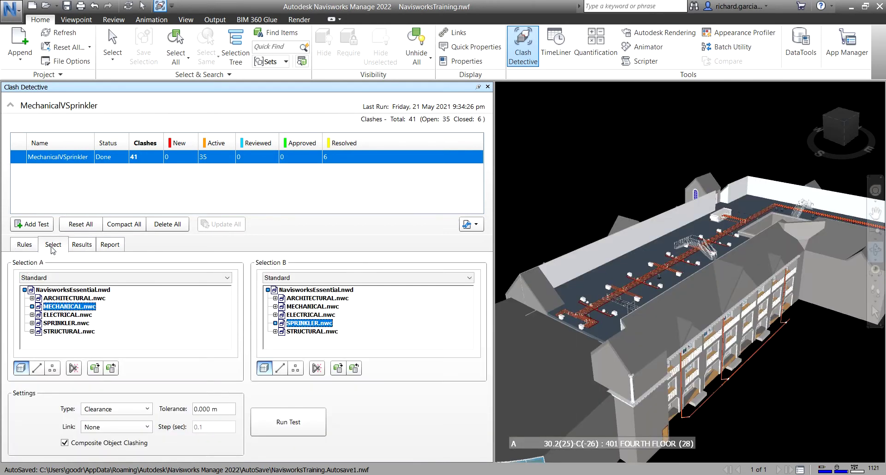
left_click(211, 411)
left_click(210, 408)
left_click(294, 423)
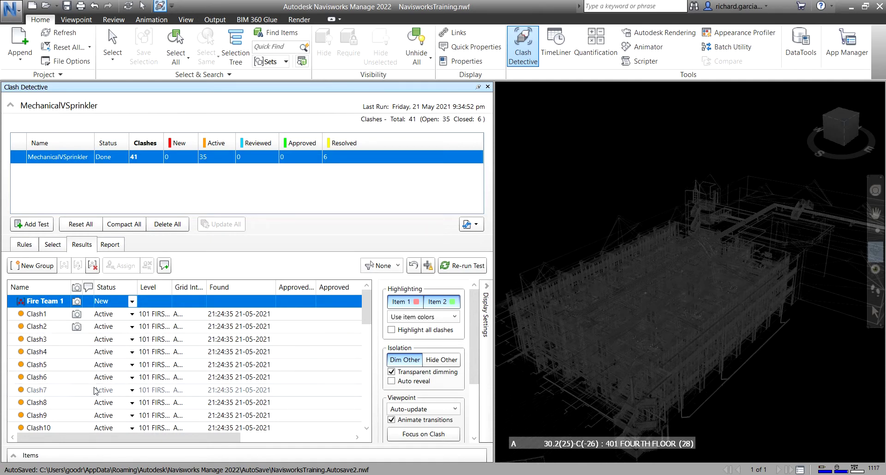
- Locate Clash100 through Clash105 in the updated results and inspect Clash100 from the side in the model
scroll(95, 369, "down", 7)
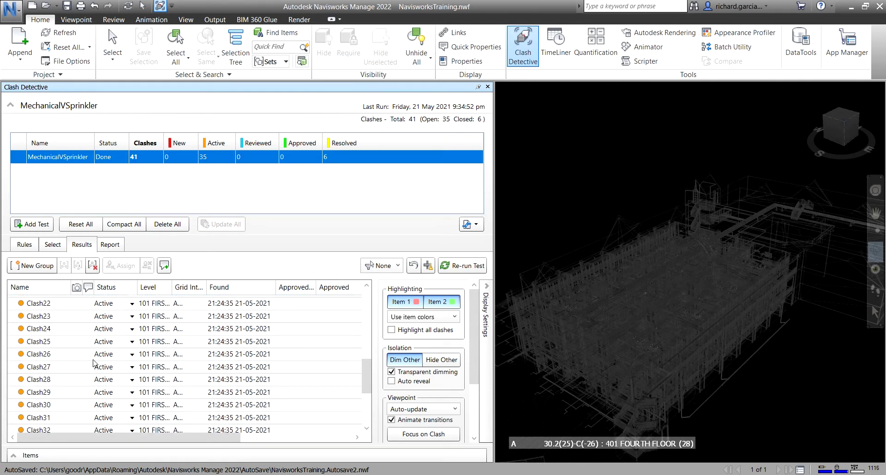
scroll(94, 363, "down", 3)
scroll(95, 364, "up", 2)
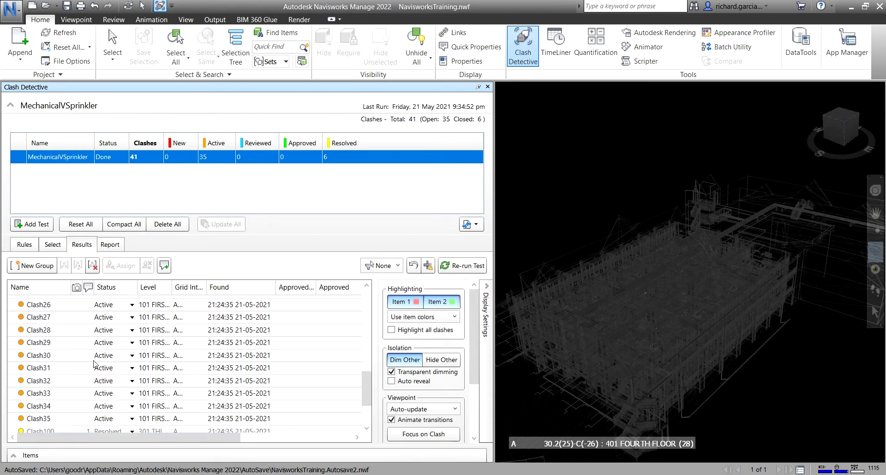
scroll(97, 365, "down", 2)
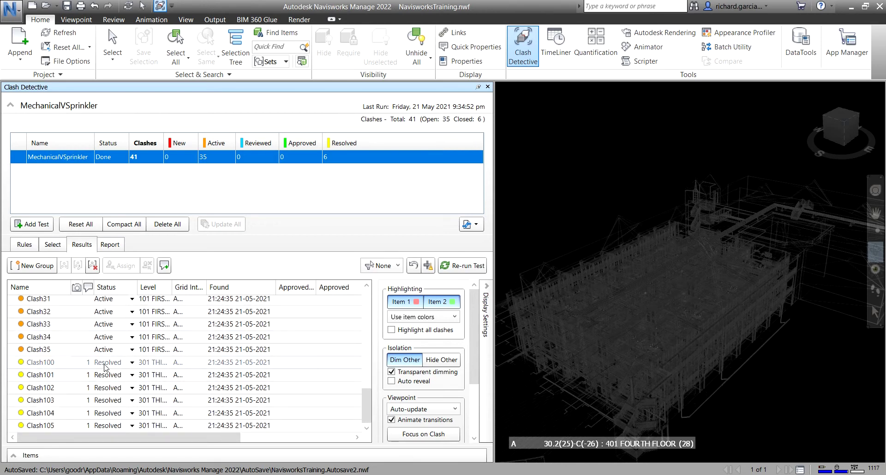
left_click(103, 364)
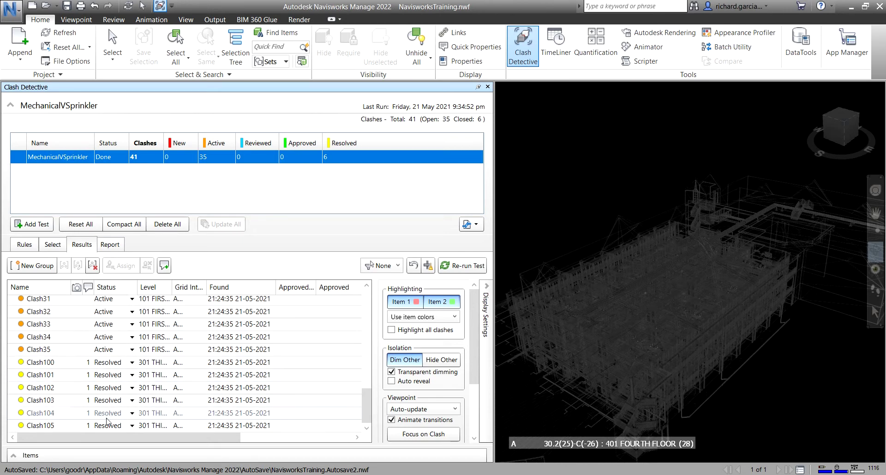
left_click(69, 364)
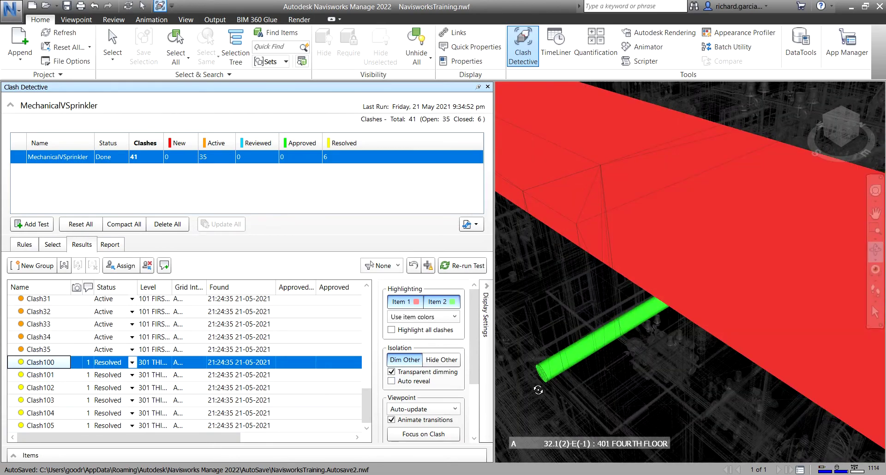
mouse_move(655, 367)
middle_mouse_down("shift")
mouse_move(668, 305)
mouse_move(621, 289)
mouse_move(584, 295)
middle_mouse_up("shift")
left_click(690, 270)
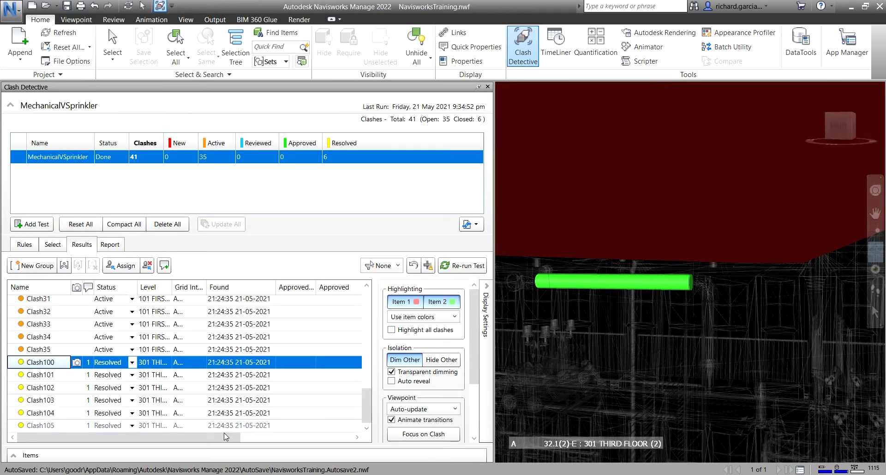
- Check the description, assigned team and distance of Clash100 against the neighbouring clashes
left_click_drag(223, 437, 342, 441)
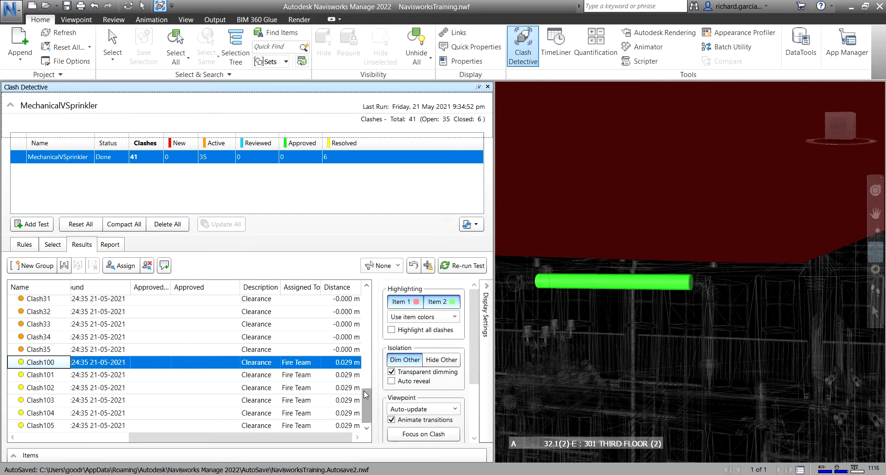
left_click(348, 366)
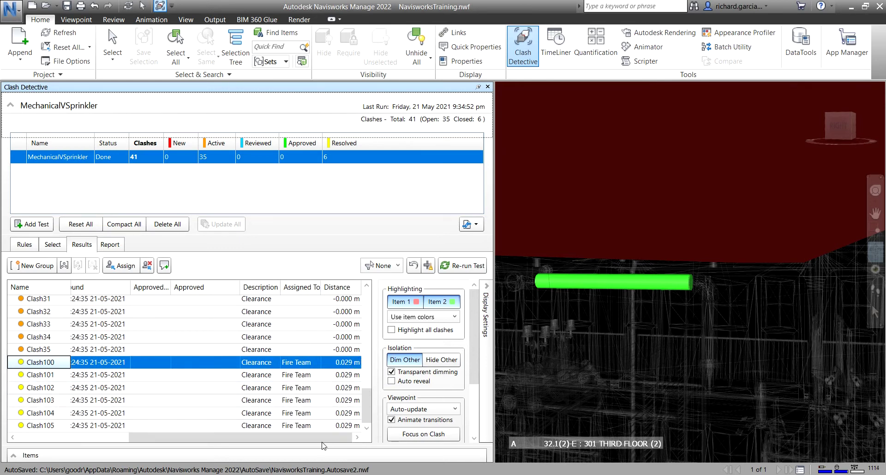
left_click_drag(326, 442, 213, 442)
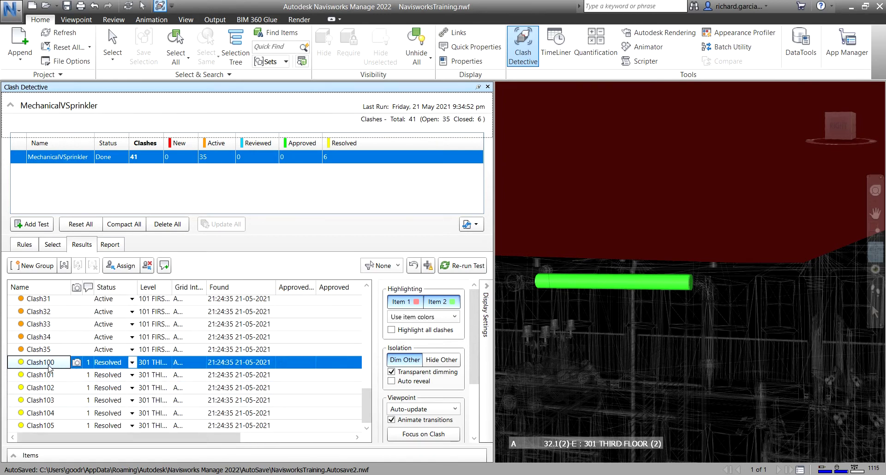
- Compact the MechanicalVSprinkler test to remove its resolved clashes and check the test summary
left_click(428, 266)
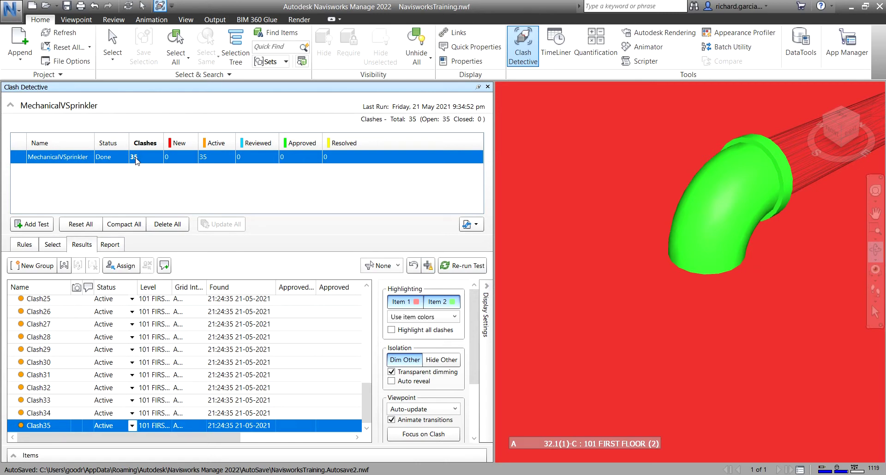
left_click(135, 157)
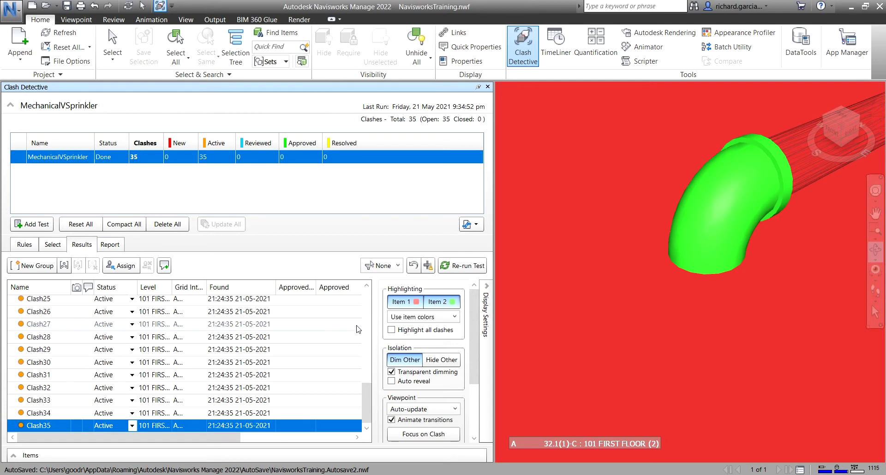
- Compare Hide Other and Dim Other isolation on the Clash35 duct from farther away, ending with Dim Other
left_click(404, 350)
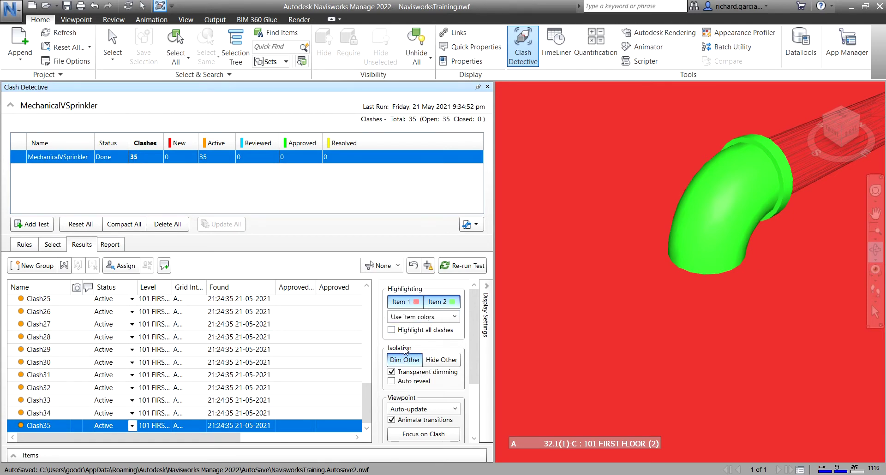
scroll(600, 312, "down", 5)
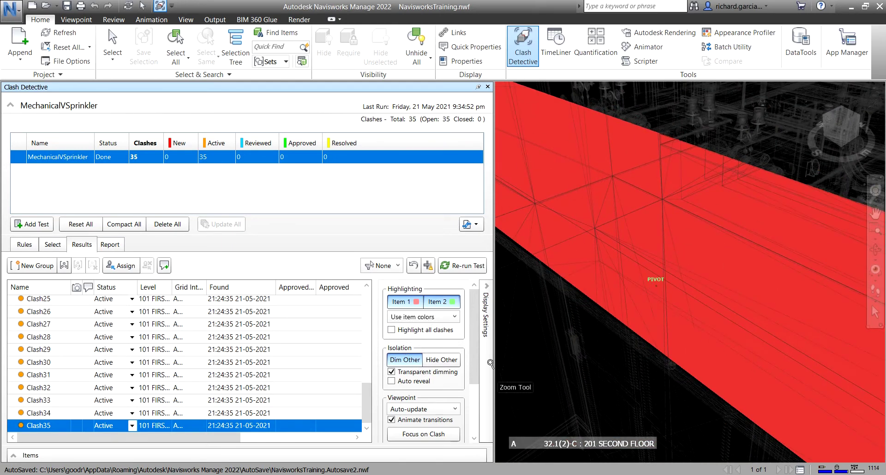
left_click(401, 360)
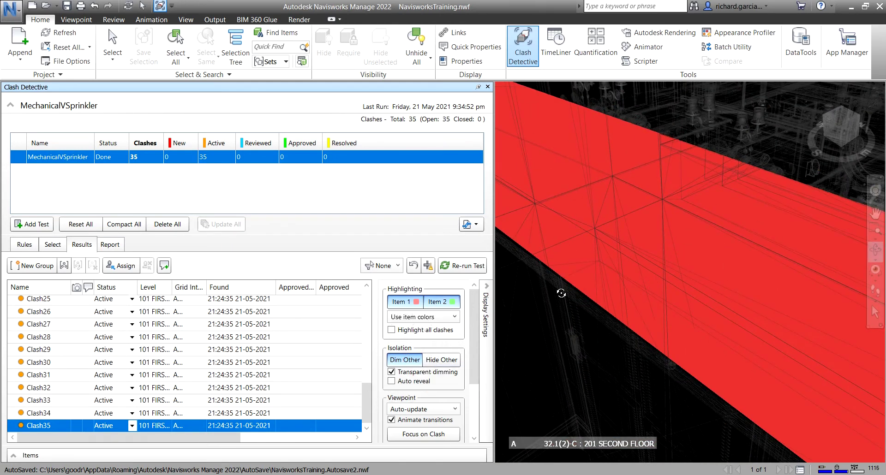
scroll(561, 293, "down", 3)
left_click_drag(735, 170, 693, 175)
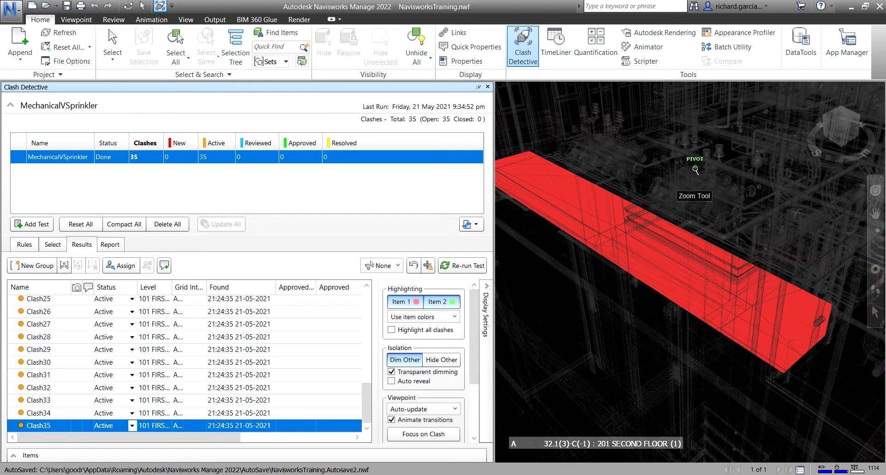
left_click(446, 364)
mouse_move(642, 274)
left_mouse_down()
mouse_move(577, 277)
mouse_move(639, 273)
mouse_move(591, 236)
mouse_move(572, 239)
mouse_move(602, 336)
left_mouse_up()
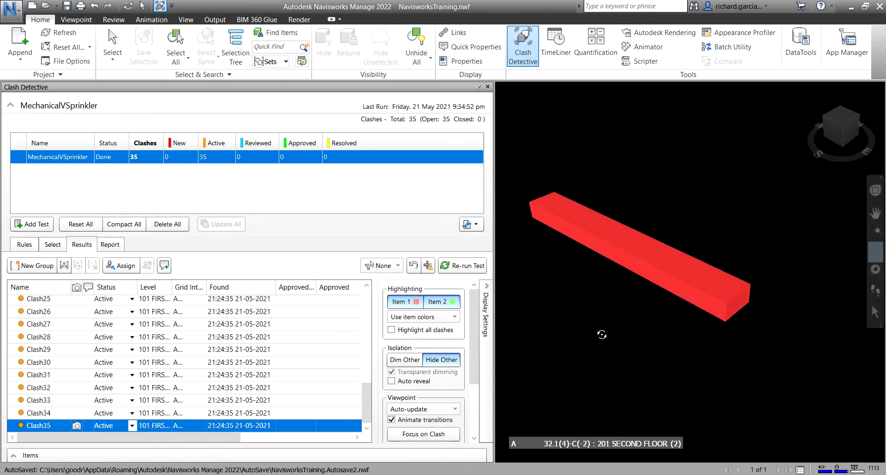
left_click(405, 361)
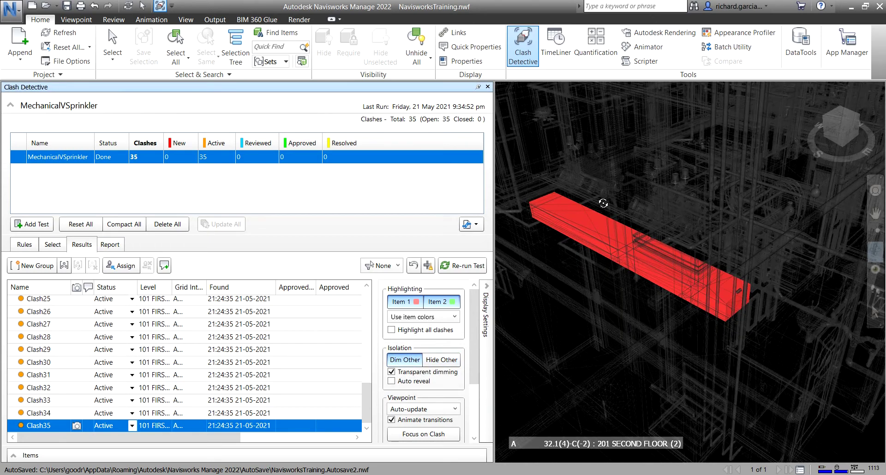
left_click_drag(658, 206, 645, 260)
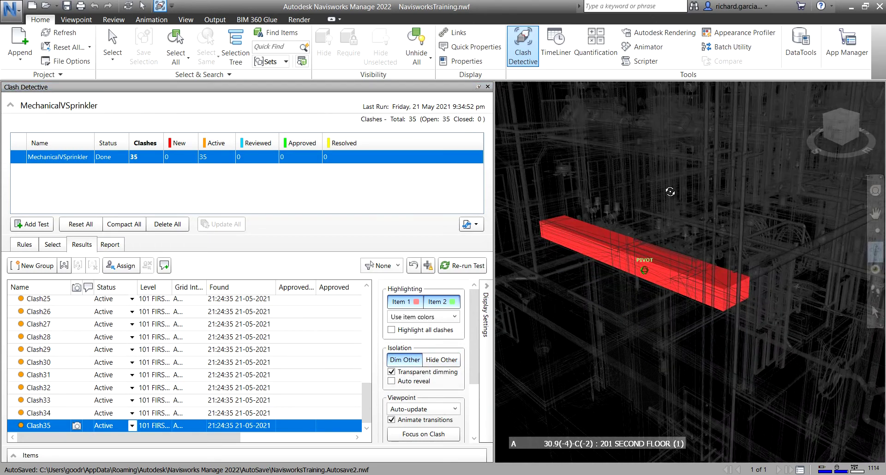
- Turn transparent dimming off and on again to compare how the items around Clash35 are displayed
left_click(392, 372)
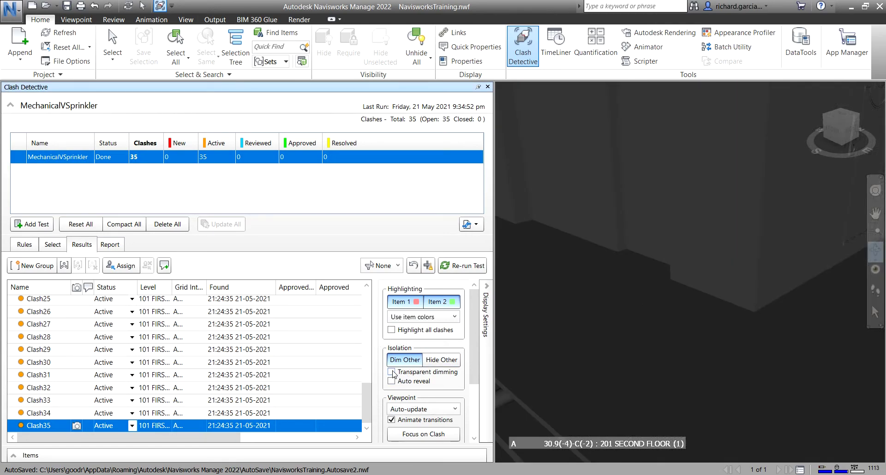
left_click(391, 372)
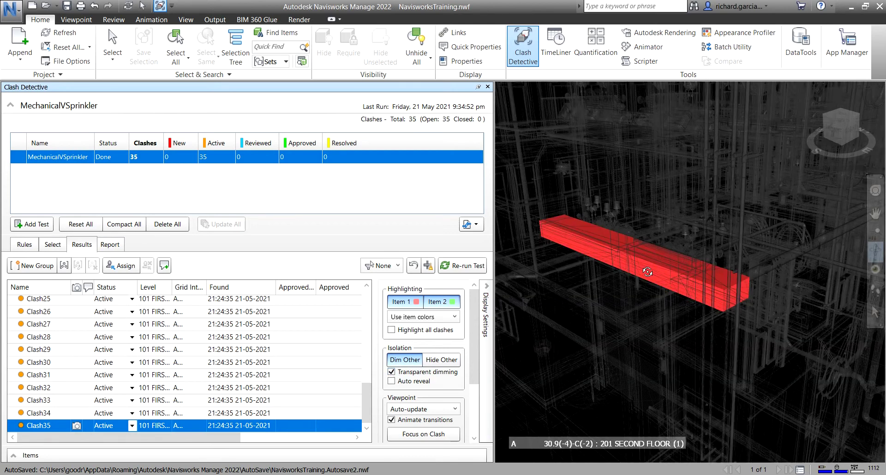
left_click(391, 381)
- Look through the viewpoint update modes, keep Auto-update, and view Clash29 and Clash27 with animated transitions
left_click(416, 410)
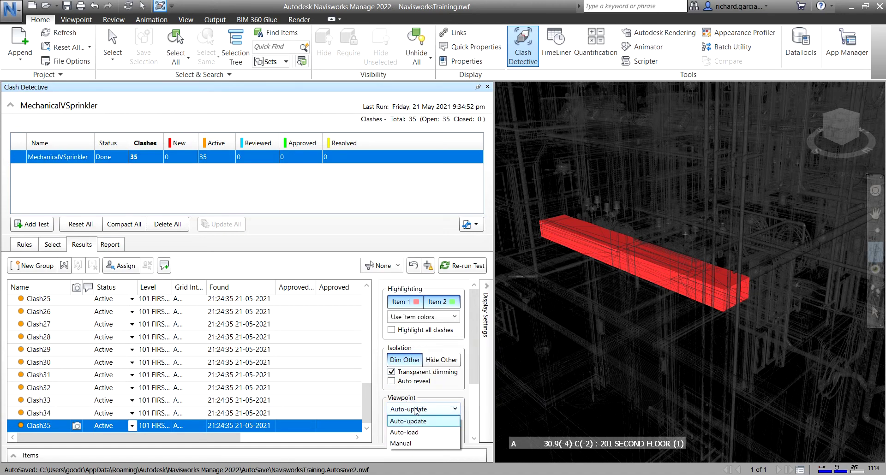
left_click(416, 410)
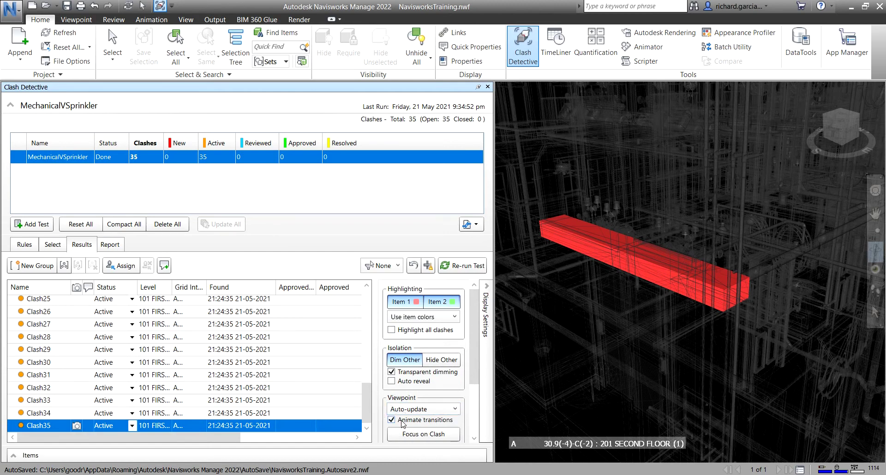
left_click(61, 351)
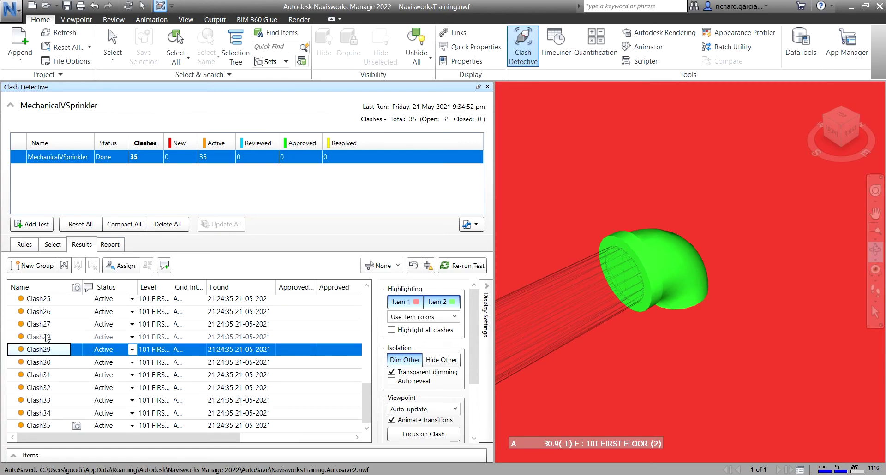
left_click(51, 324)
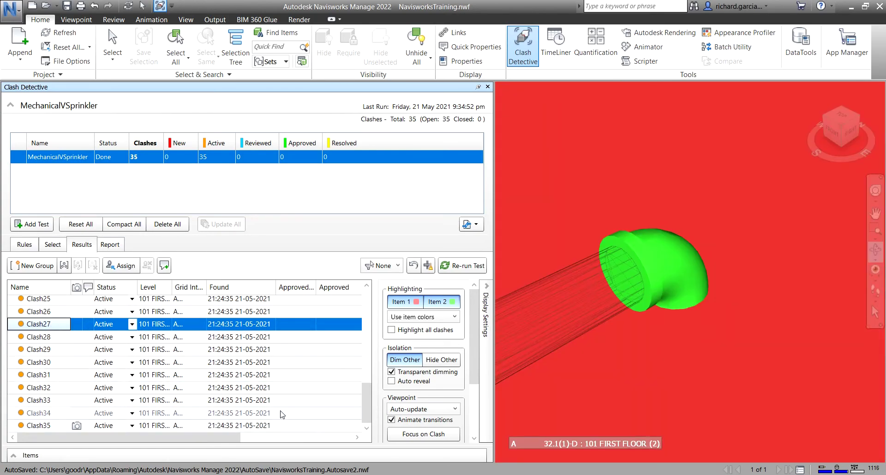
- Turn off animated transitions and switch the model view between Clash30, Clash32 and Clash26
left_click(391, 420)
left_click(45, 350)
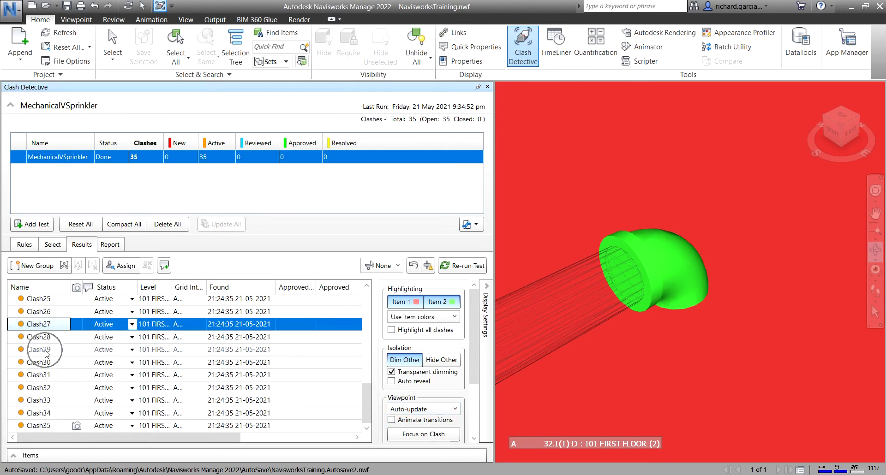
left_click(41, 363)
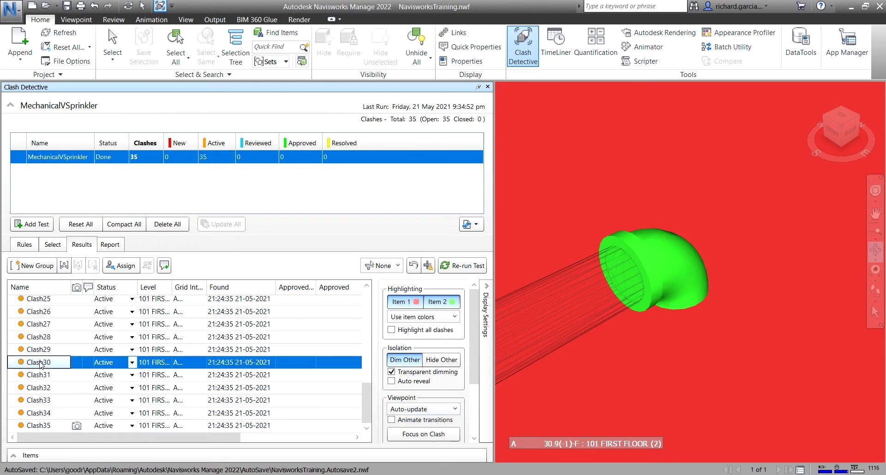
left_click(41, 375)
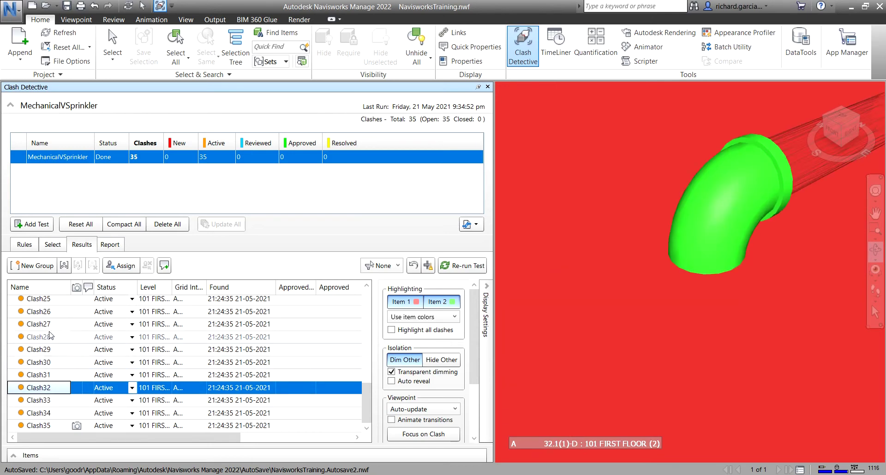
left_click(39, 312)
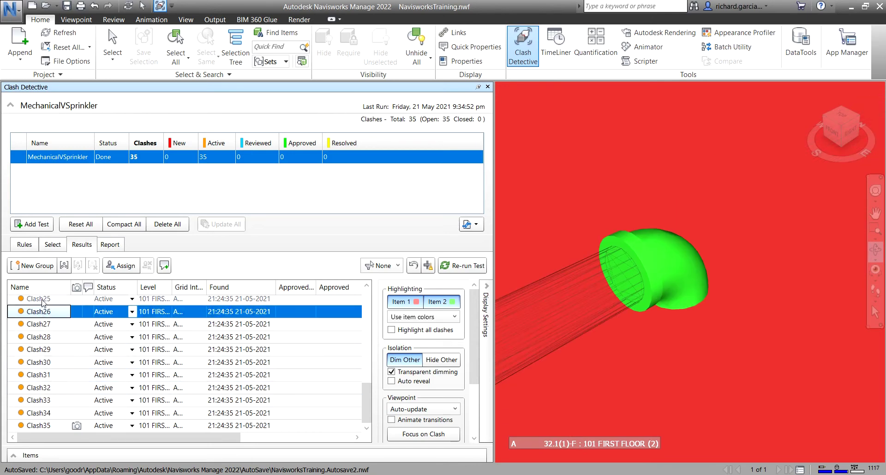
left_click(43, 300)
scroll(42, 319, "up", 7)
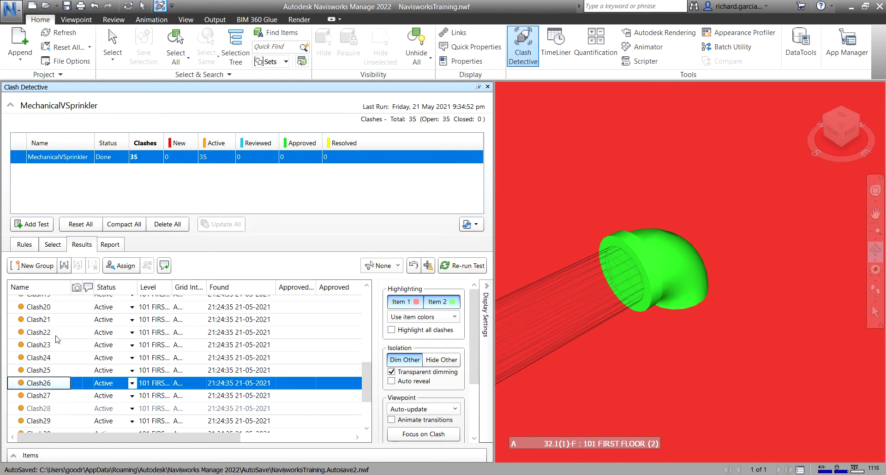
- Inspect Clash8 and Clash10, turn animated transitions back on, and return to Clash8
left_click(42, 338)
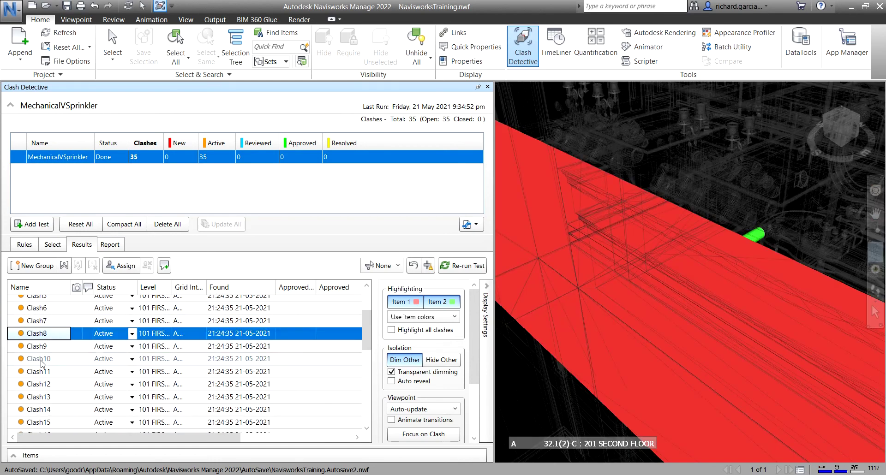
left_click(41, 359)
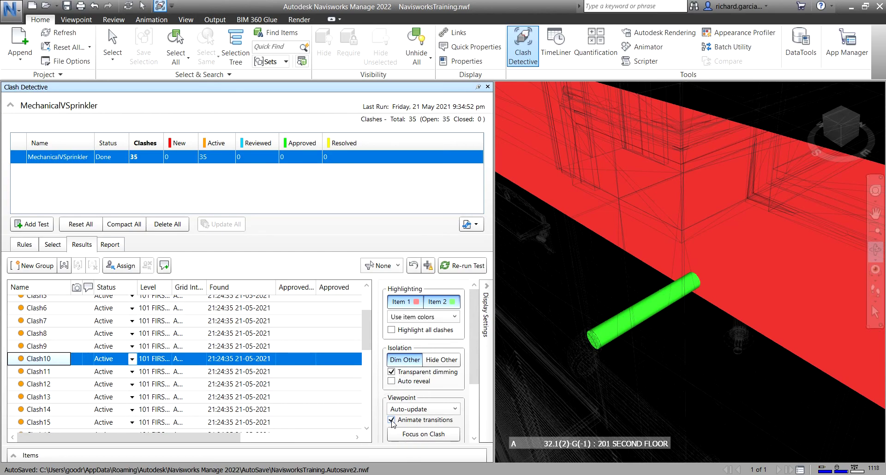
left_click(217, 336)
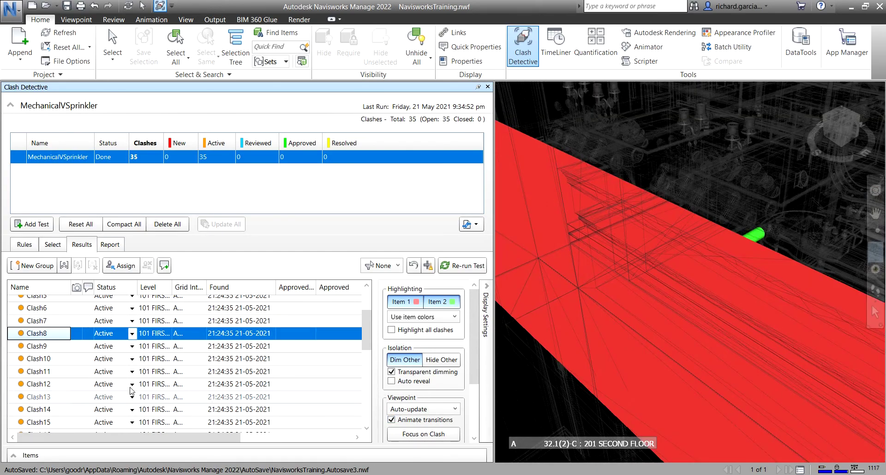
- Check the approval, description, assignment and distance values of Clash8 and its neighbours in the results
left_click(84, 250)
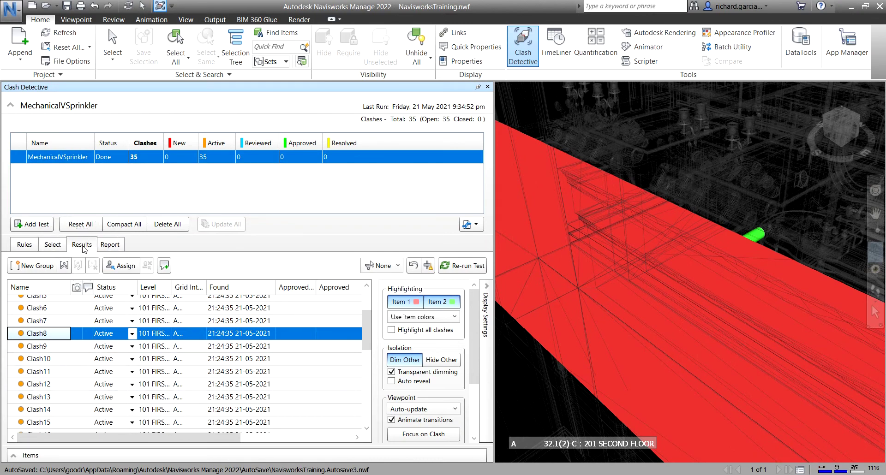
left_click(84, 249)
left_click_drag(233, 439, 331, 439)
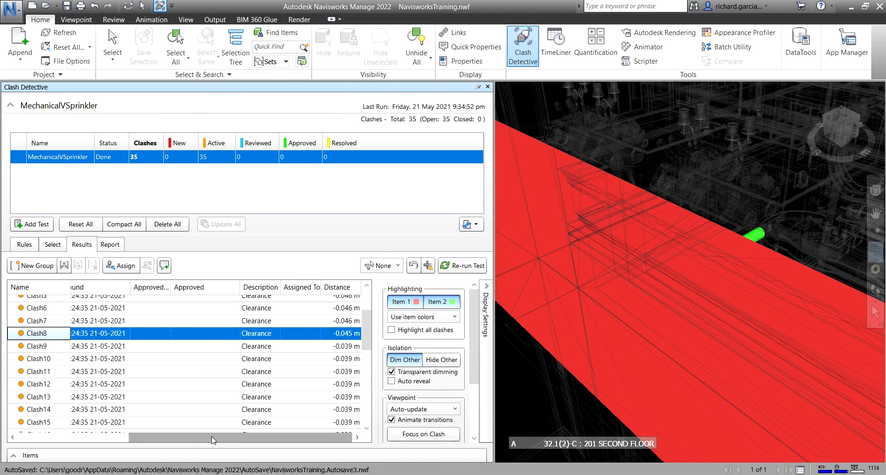
left_click_drag(203, 438, 87, 436)
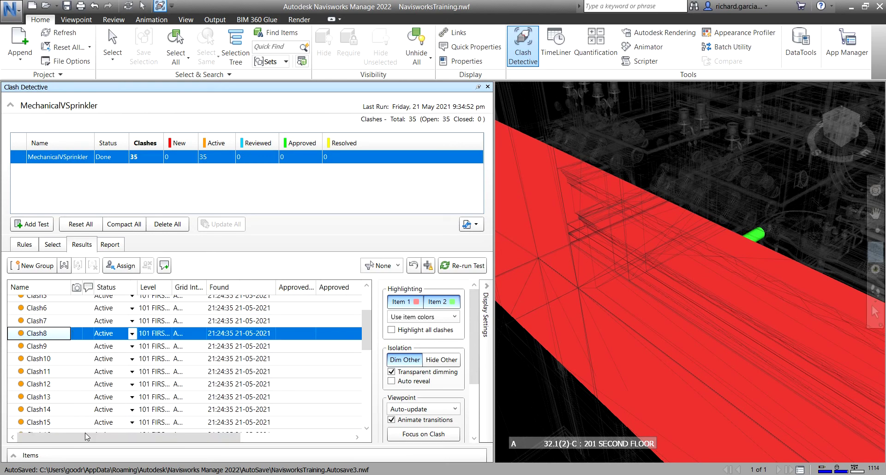